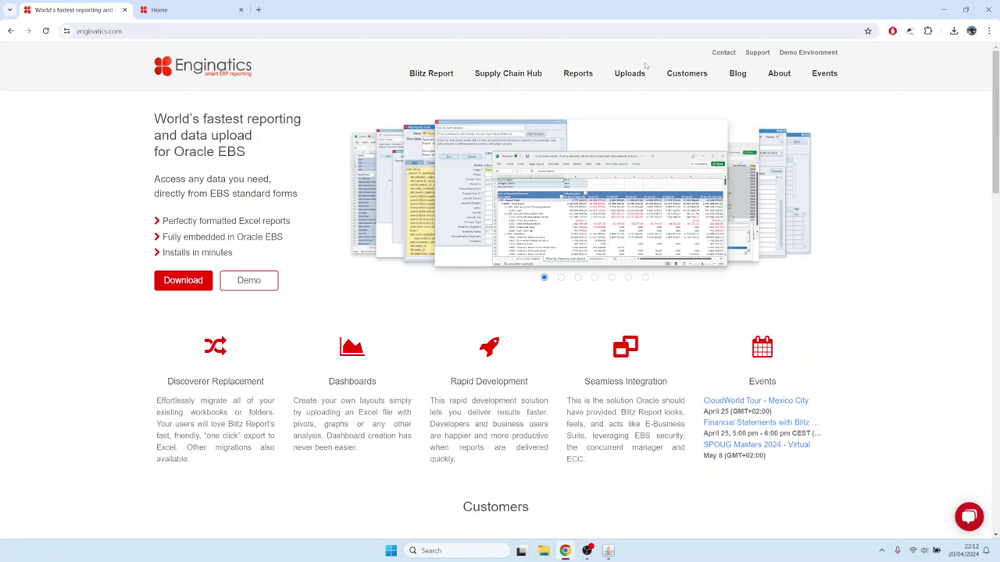
Go to the INV Item Upload page through the Enginatics Uploads > Inventory library.
mouse_move(634, 78)
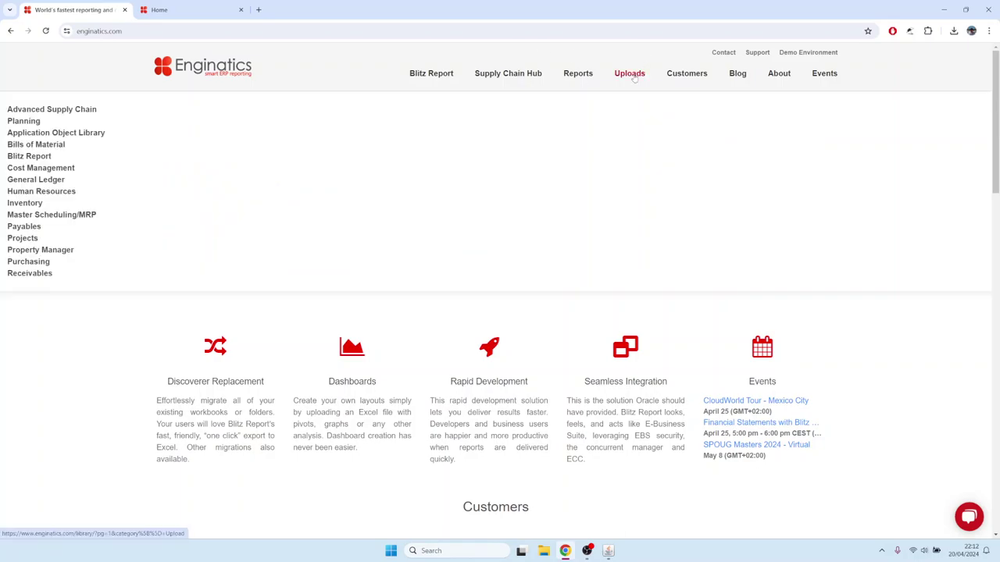
mouse_move(30, 208)
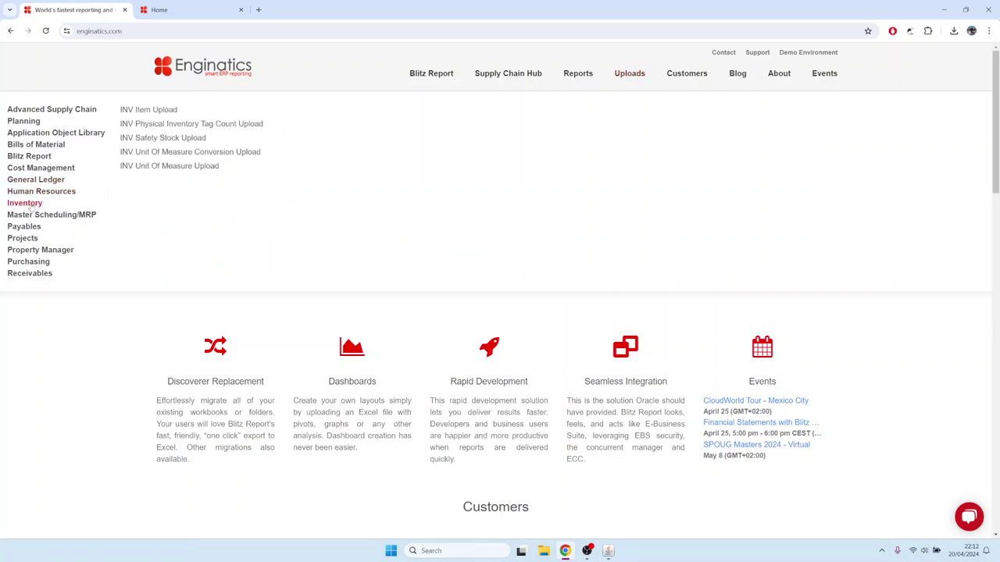
left_click(152, 114)
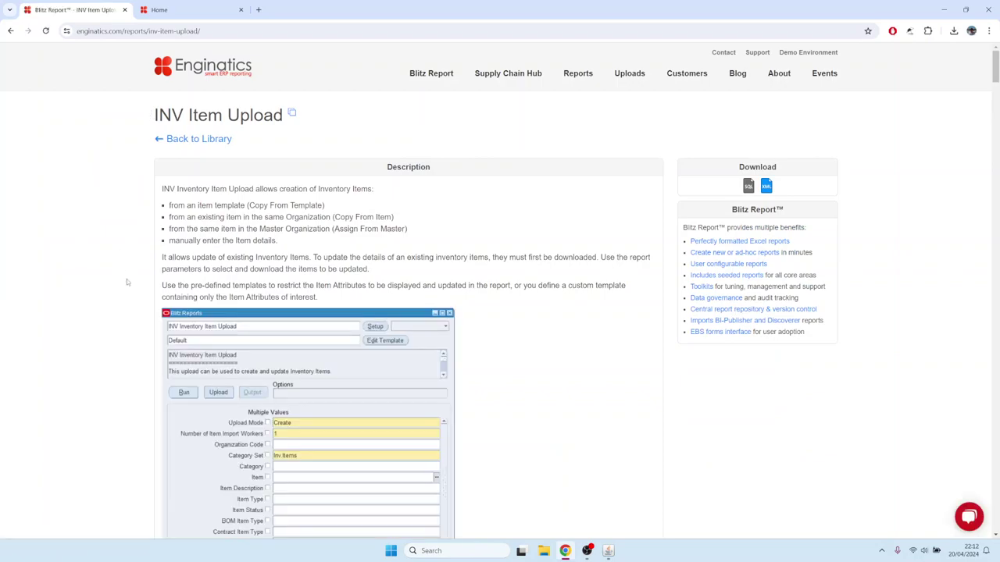
Read the INV Item Upload description, including the note on copying an existing item, then switch to Oracle Applications.
scroll(387, 259, "down", 4)
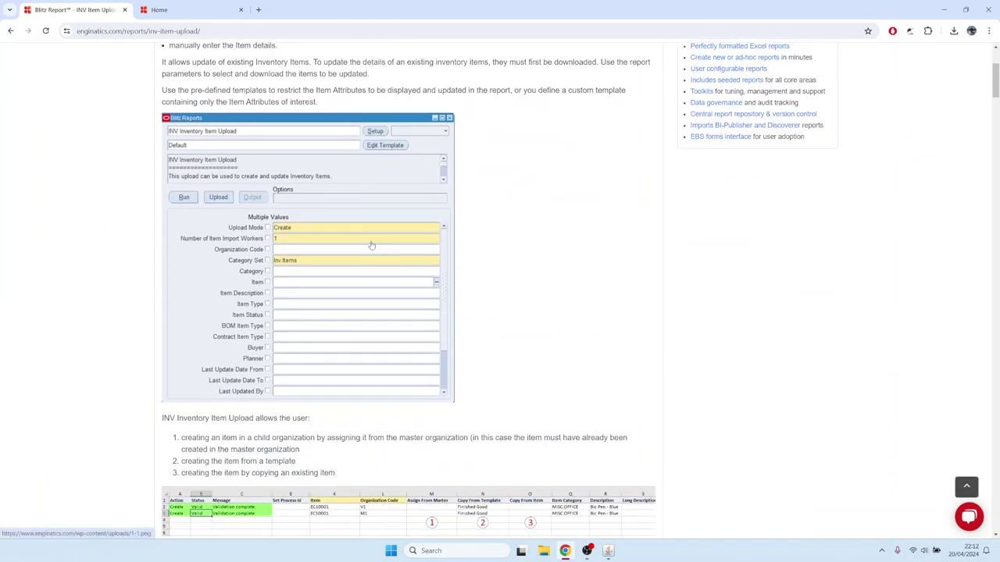
scroll(327, 231, "up", 3)
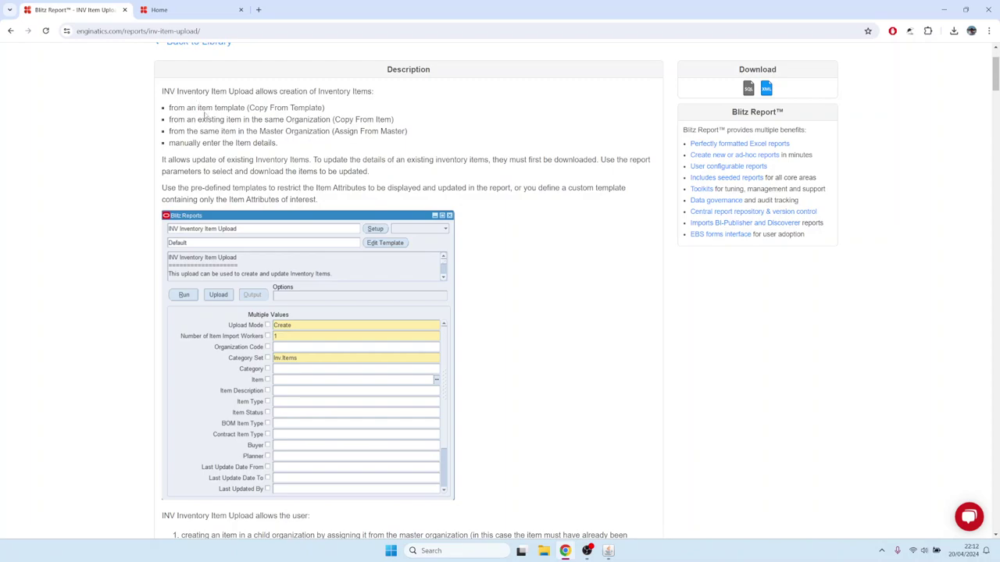
left_click_drag(214, 120, 251, 124)
left_click(273, 130)
scroll(303, 190, "down", 2)
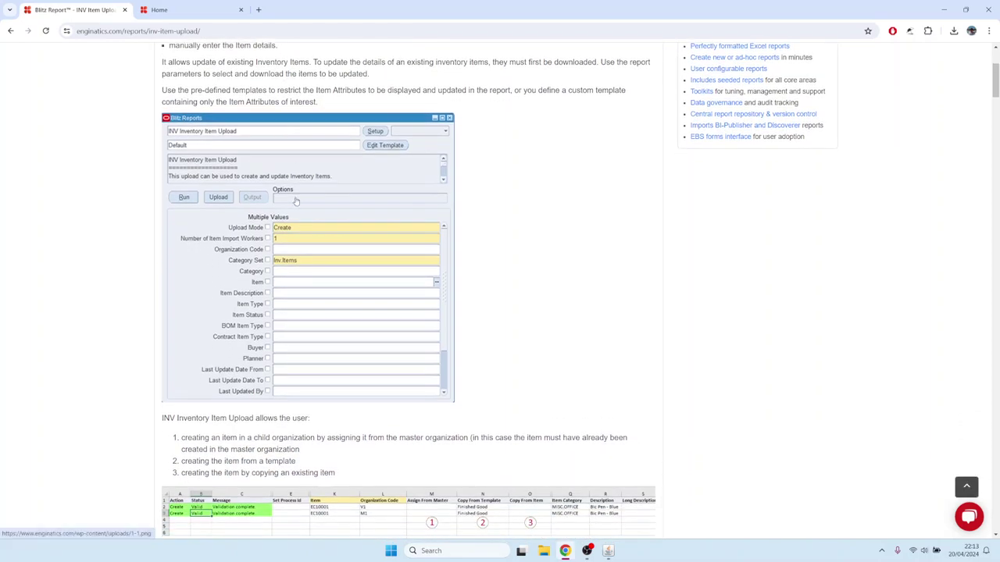
scroll(297, 204, "down", 1)
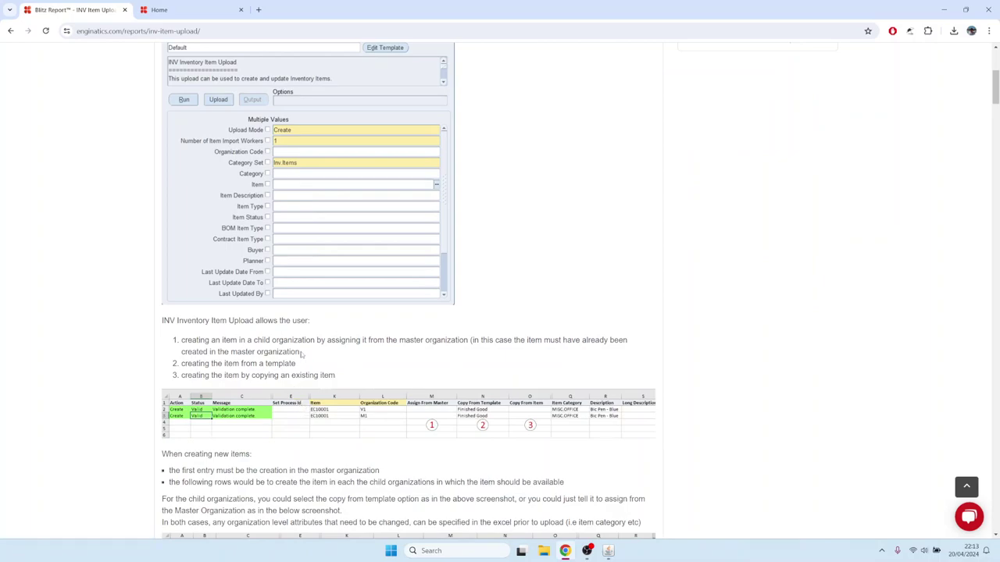
left_click(607, 551)
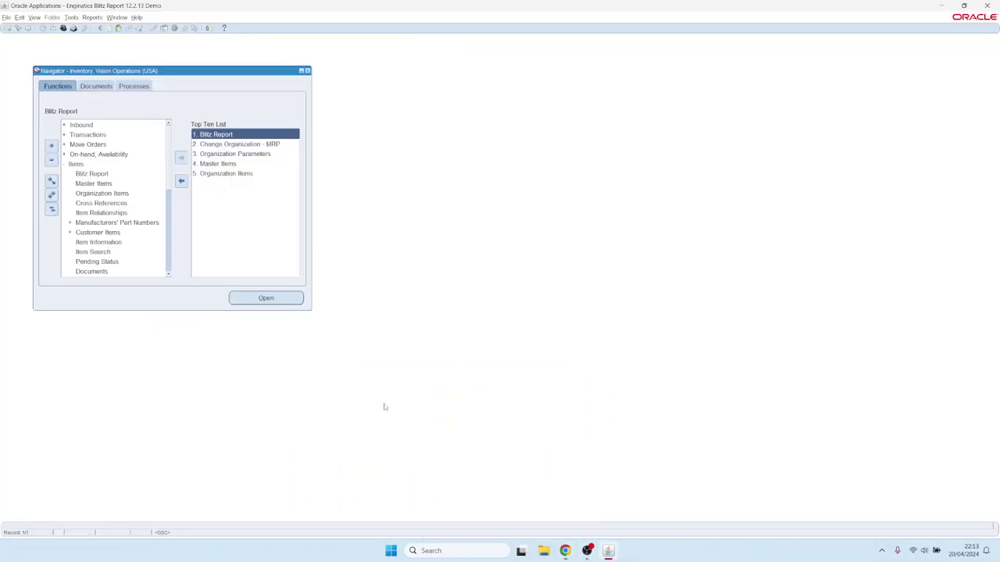
Launch Blitz Report's INV Item Upload, review its templates list, and clear the Purchasing and Receiving template.
left_click(220, 134)
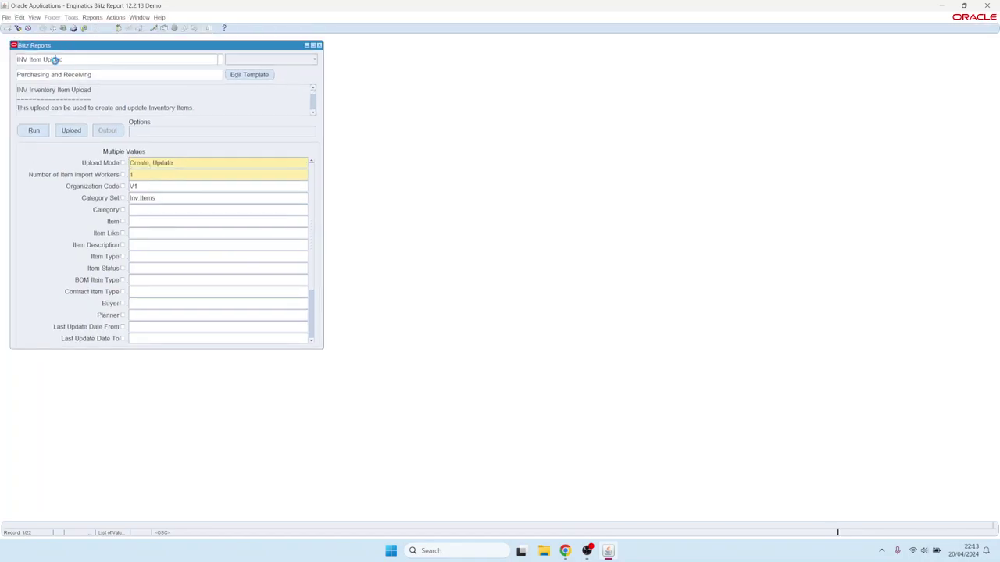
left_click(113, 75)
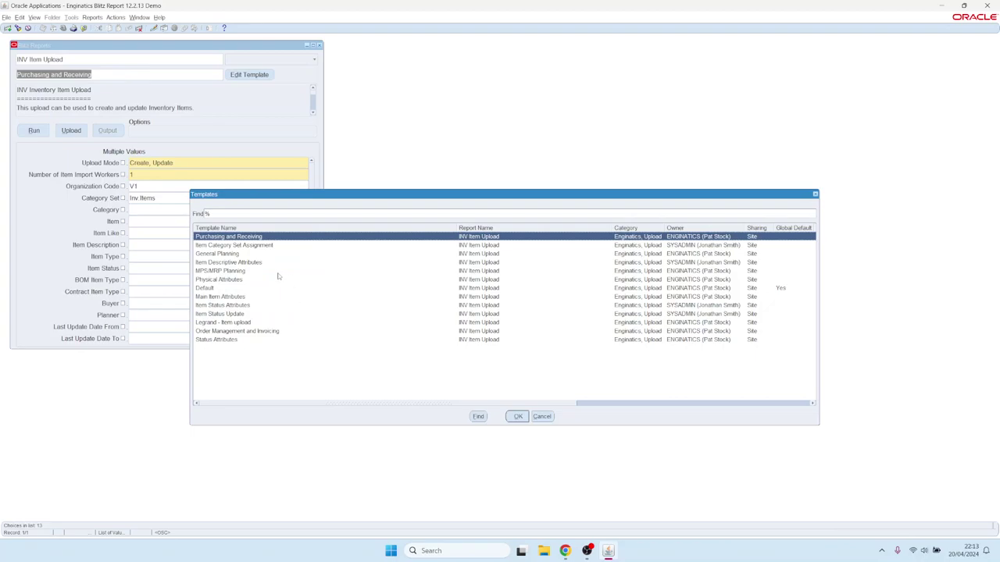
left_click(543, 415)
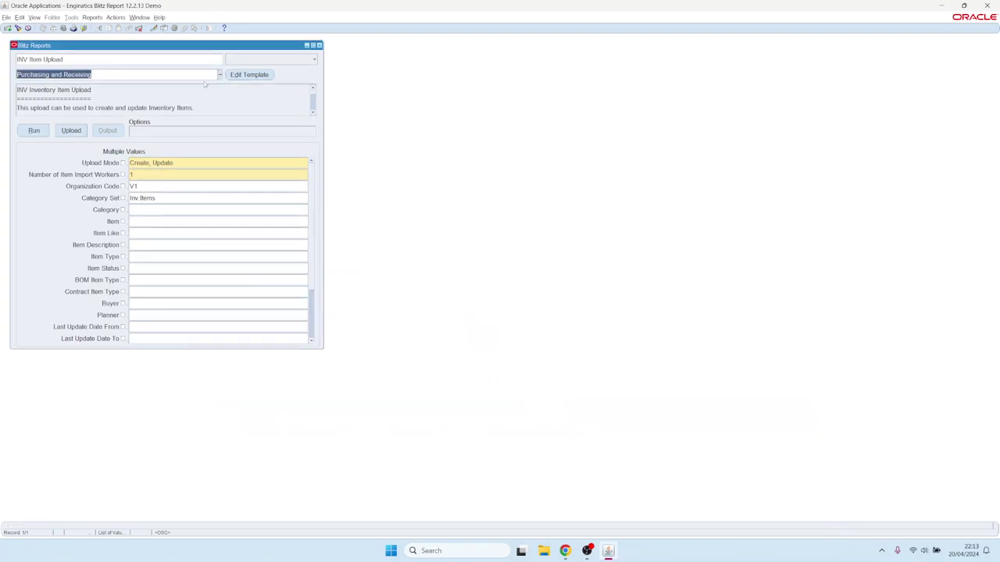
key("Delete")
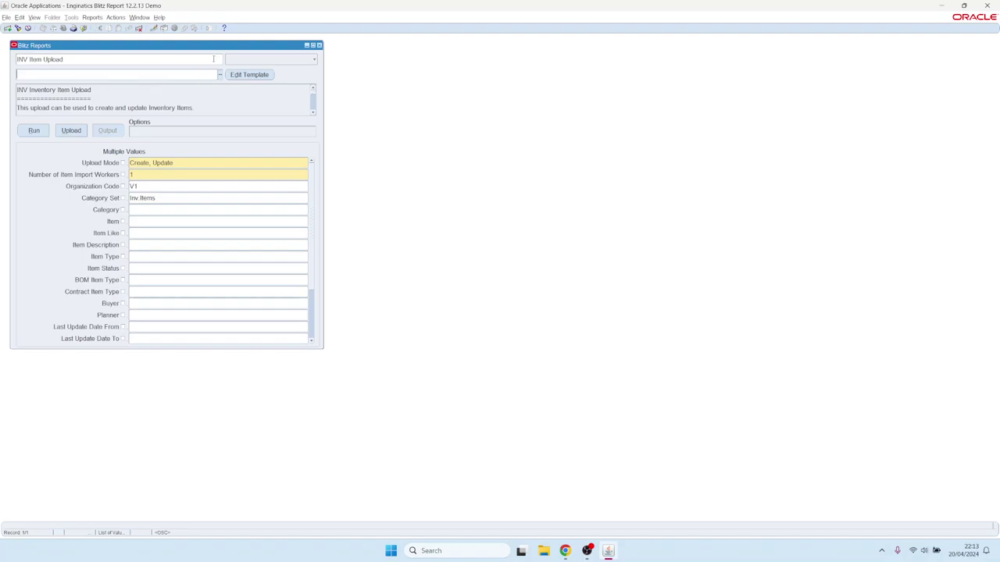
Inspect a new template's Item Status column, then reload the Purchasing and Receiving template and close the editor.
left_click(253, 75)
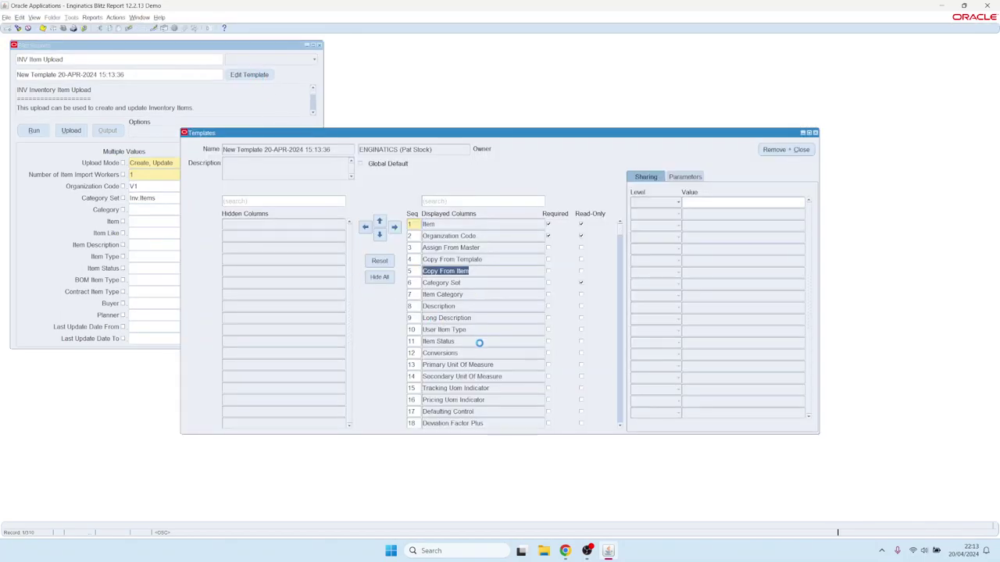
left_click(480, 342)
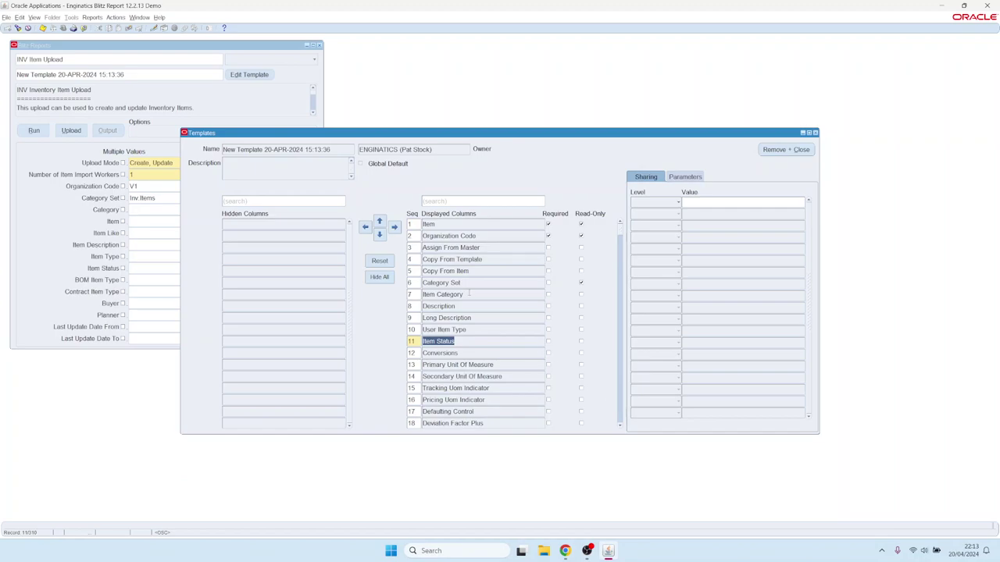
left_click(308, 149)
key("shift+Home")
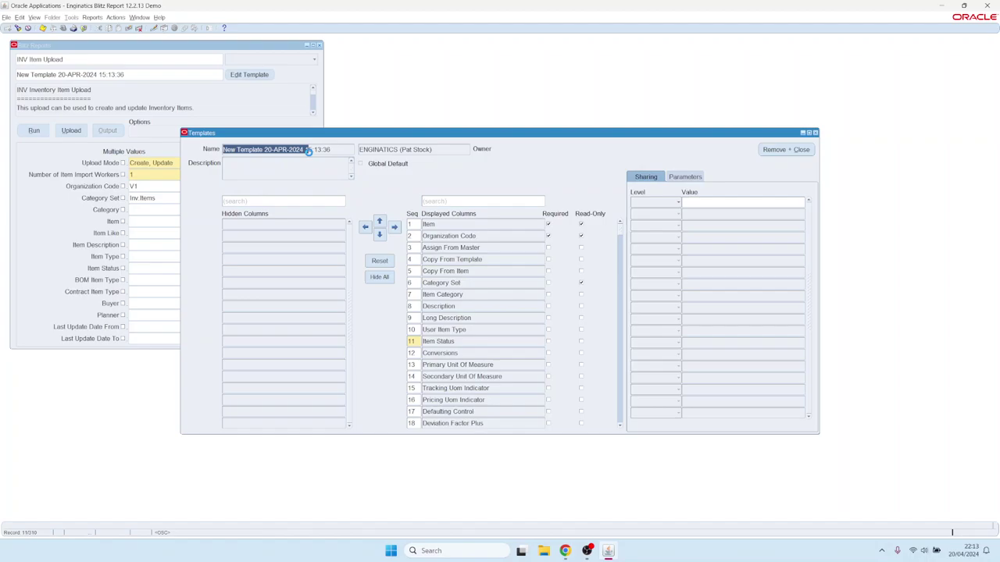
key("ctrl+l")
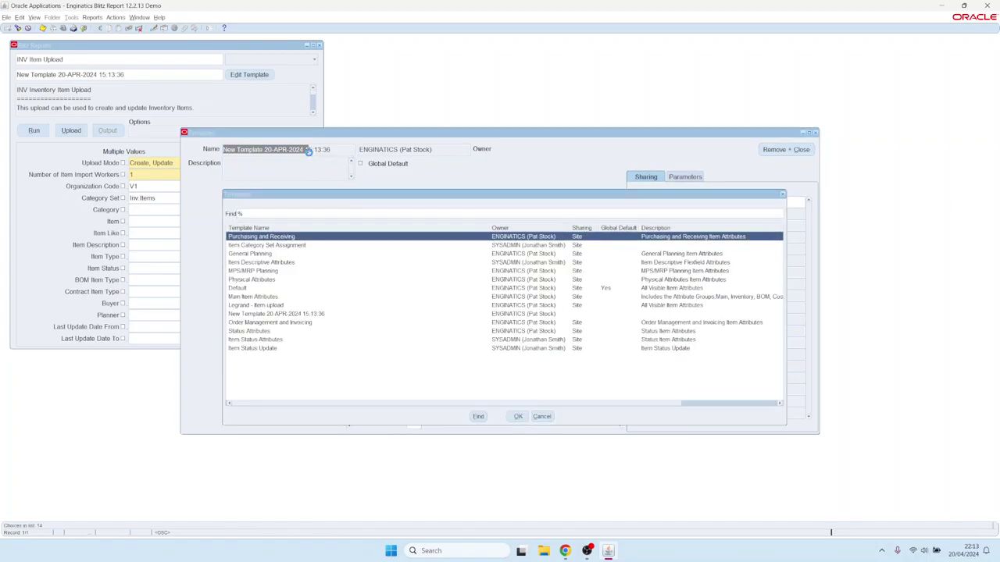
key("Return")
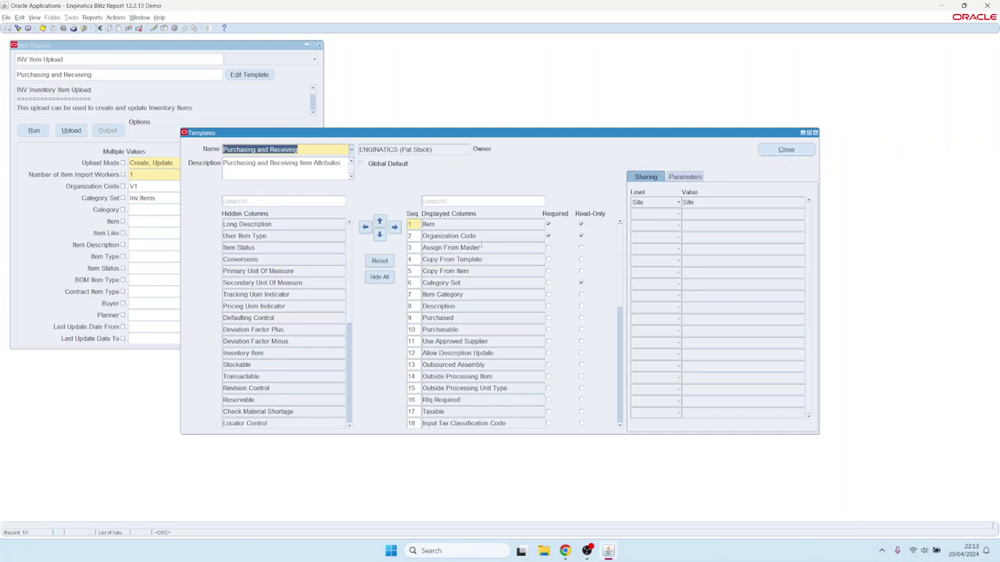
left_click(773, 149)
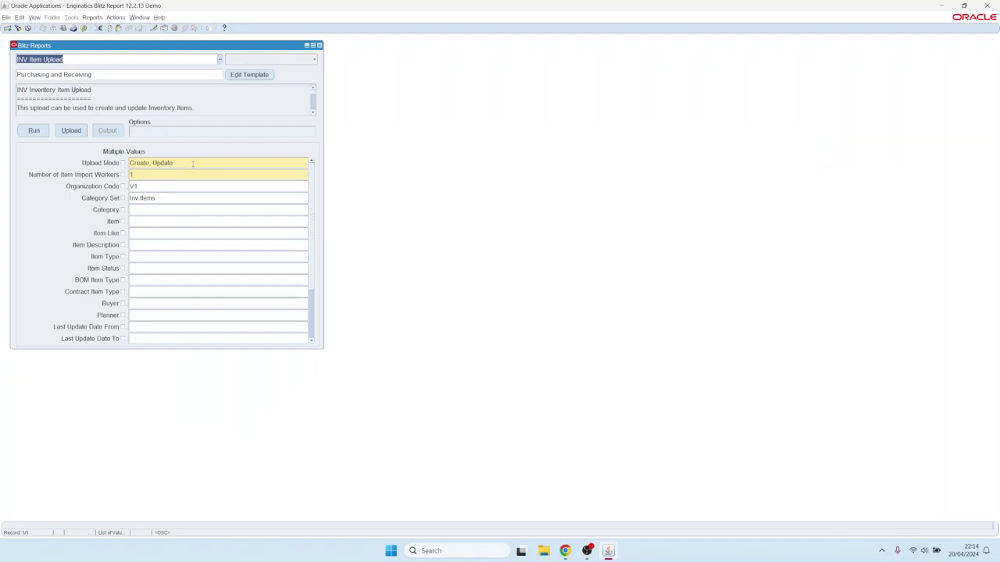
Choose Create as the Upload Mode and run the report to generate the Excel upload workbook.
left_click(193, 163)
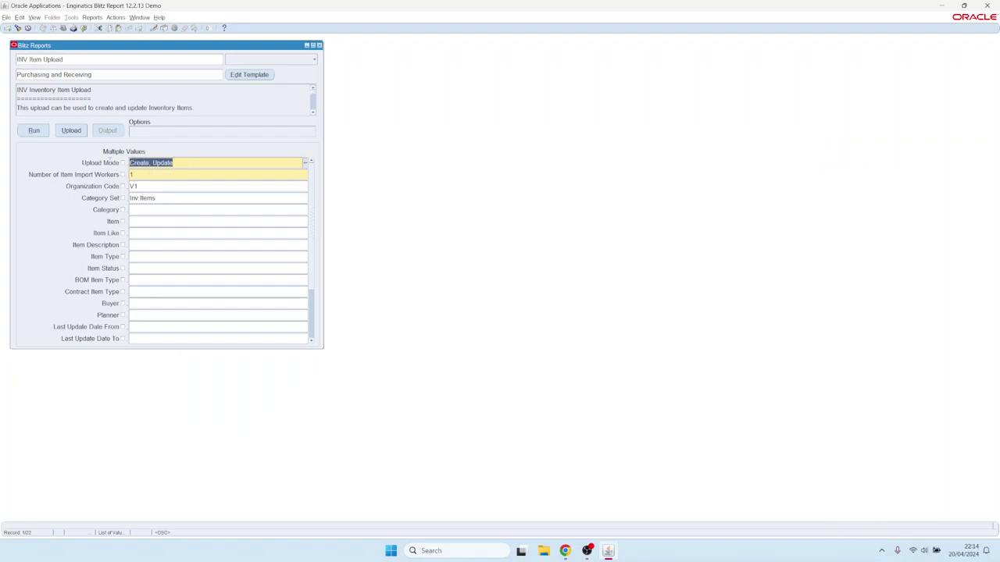
left_click(184, 162)
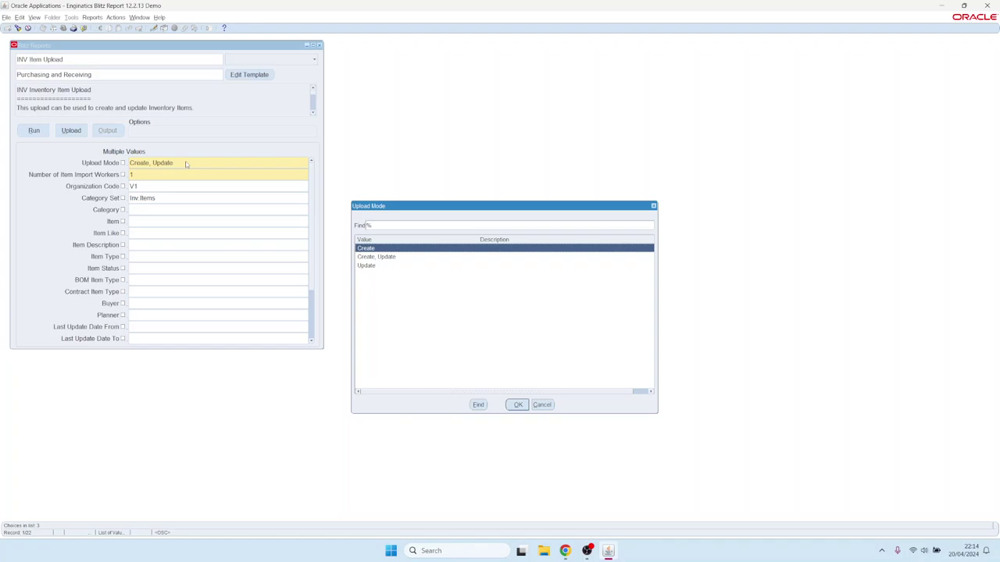
key("Down")
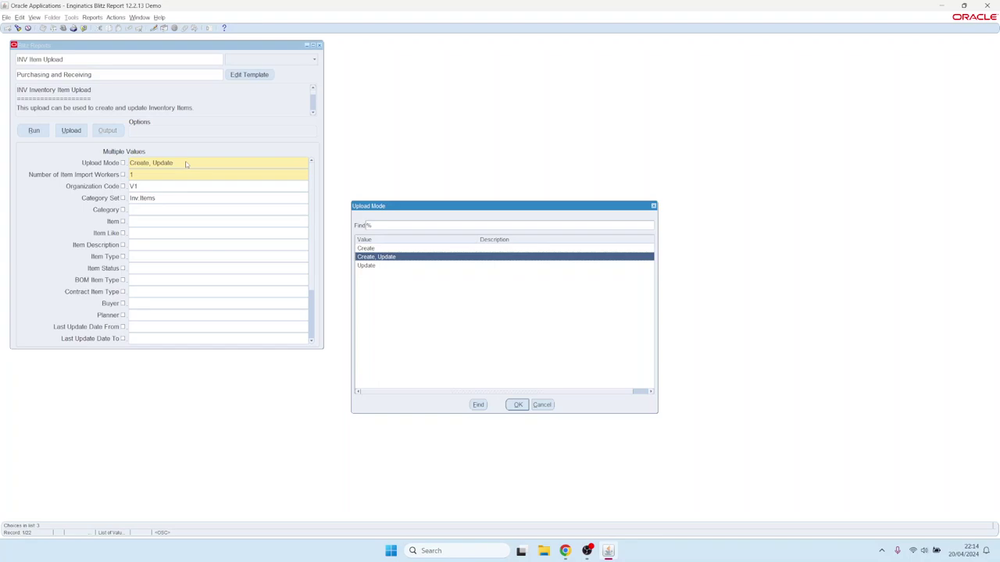
key("Down")
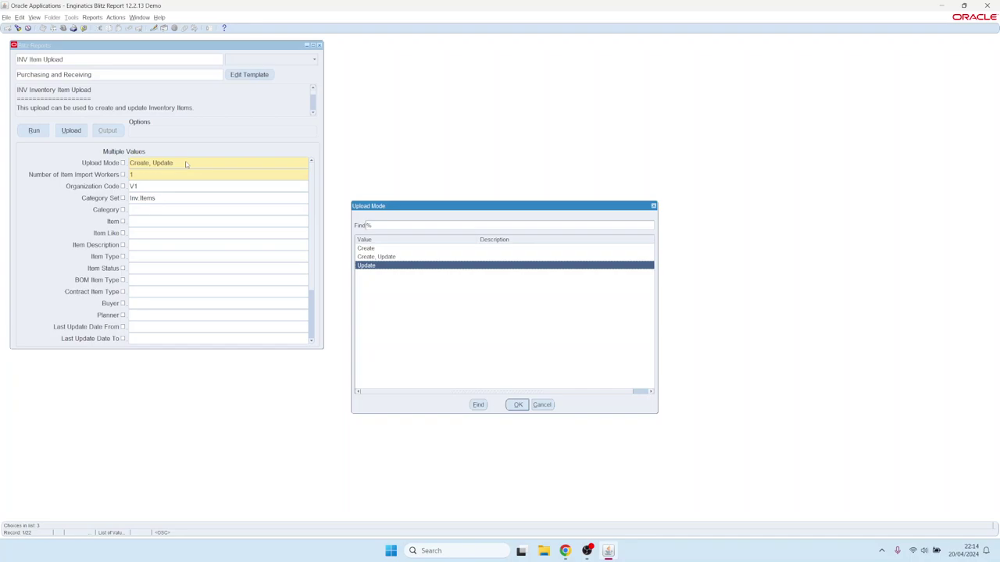
key("Up")
key("Up")
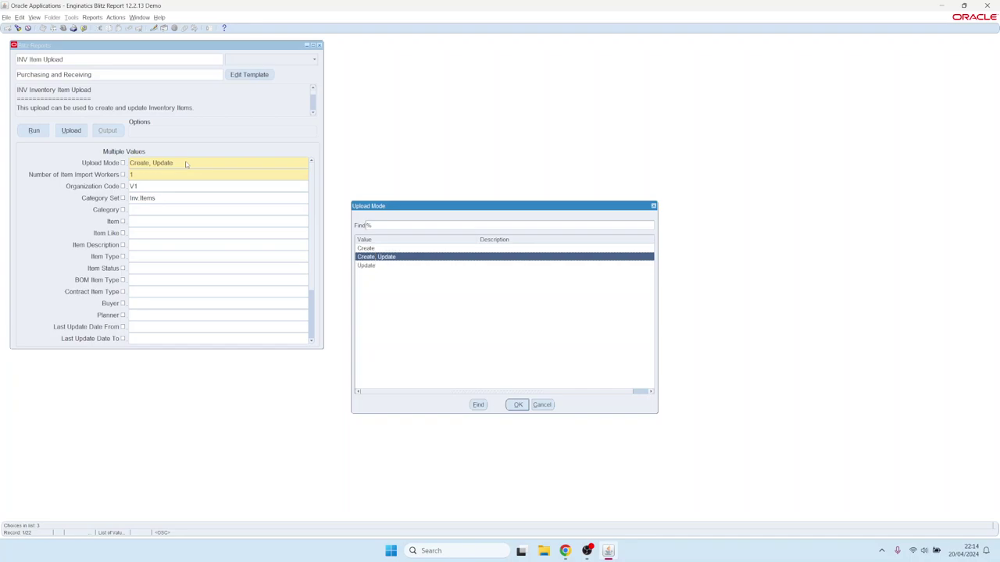
key("Return")
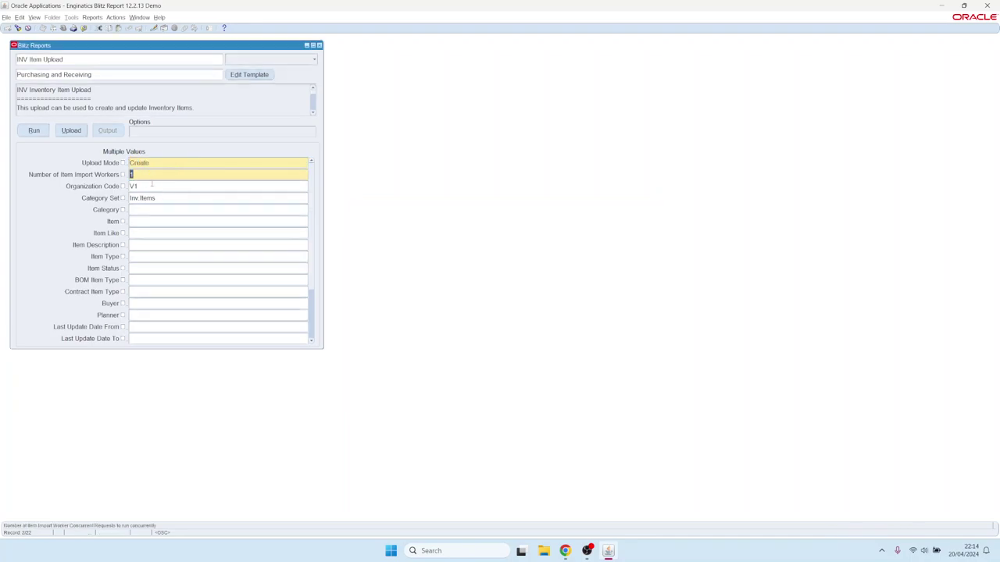
key("Tab")
left_click(41, 132)
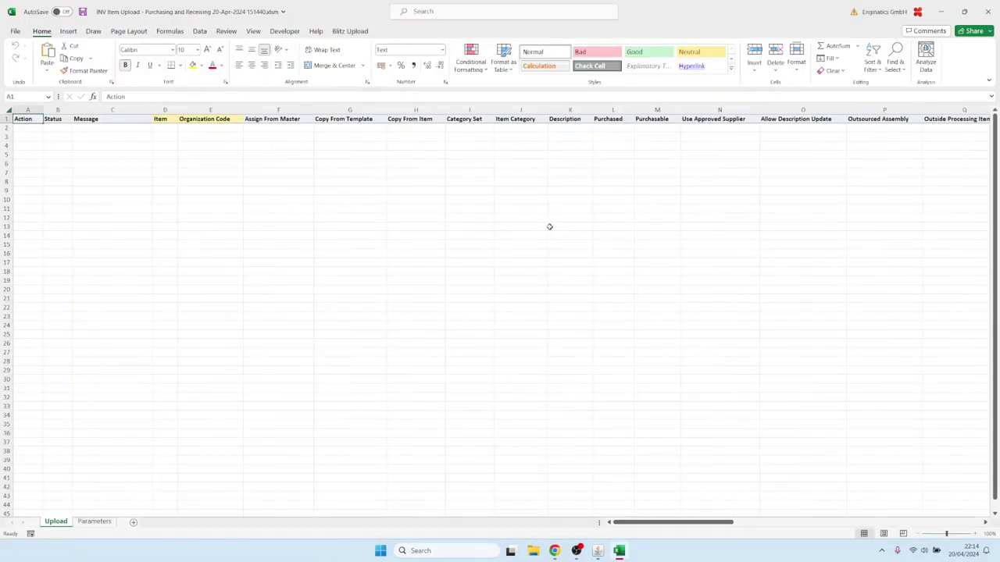
Enter test_item9 for organization V1 with description 'Test Item 9 description' in row 2.
left_click(165, 127)
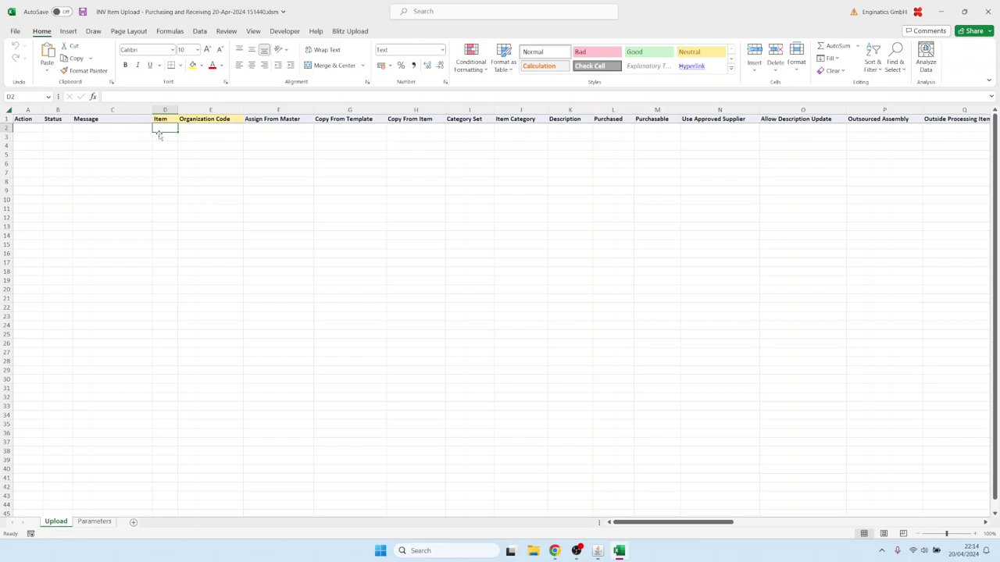
type("test")
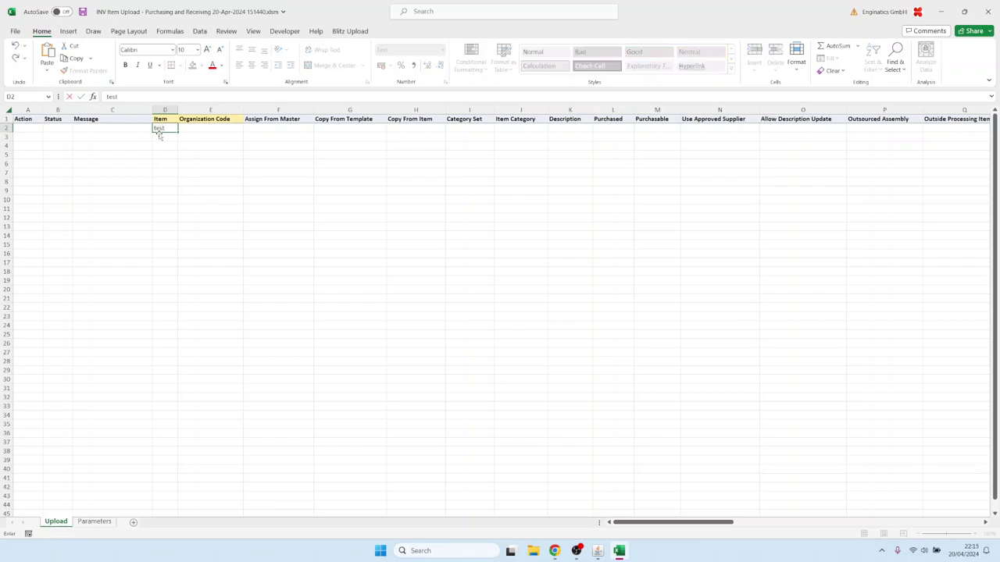
type("_item9")
key("Tab")
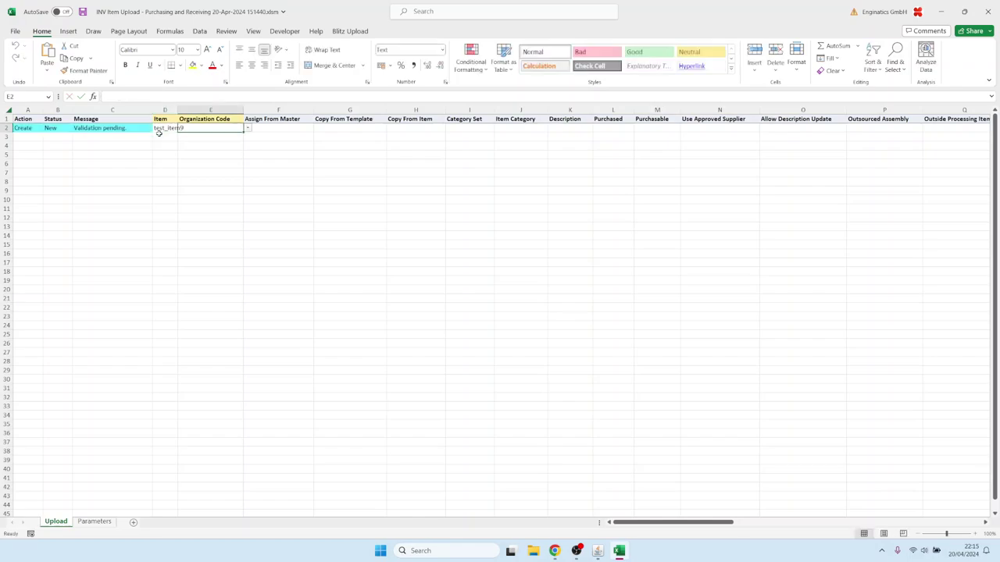
type("v1")
key("Tab")
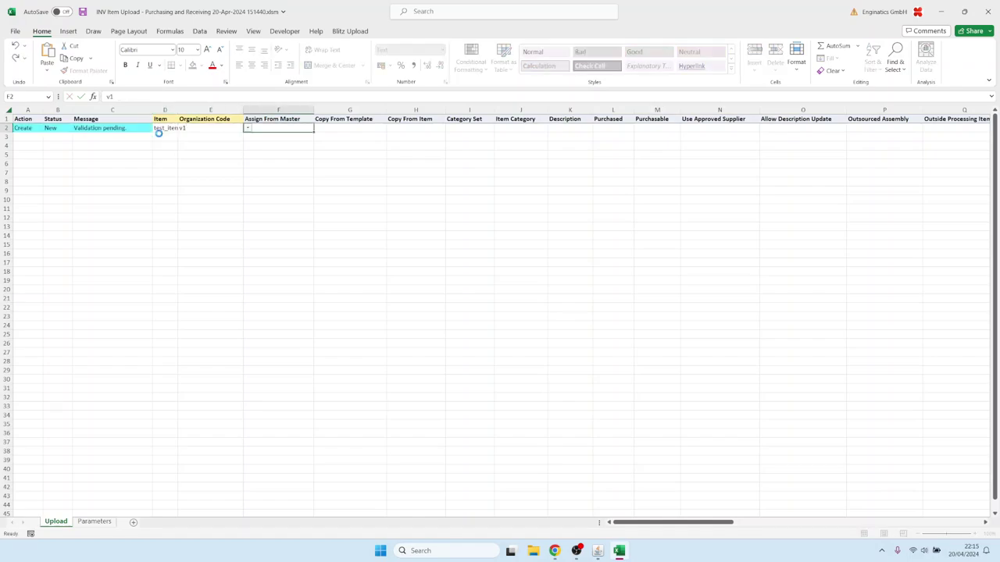
key("Tab")
key("Tab")
key("Tab")
key("Tab")
key("Tab")
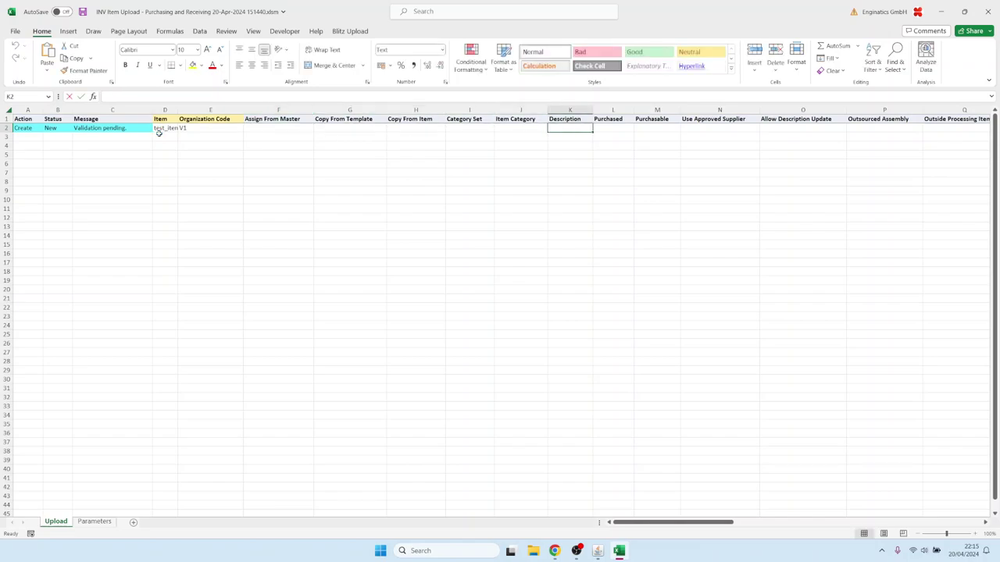
type("Test Item")
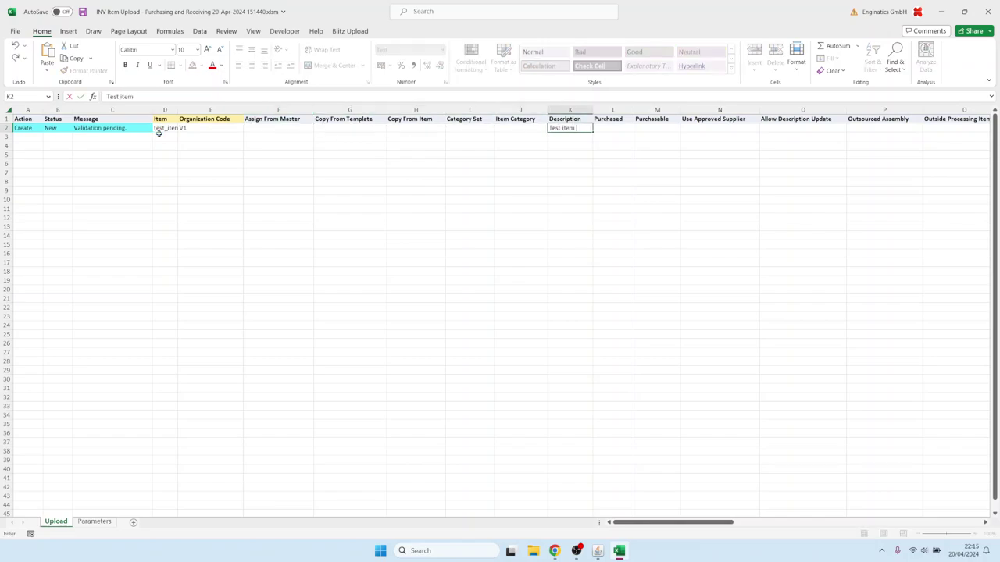
type(" 9 description")
Add a second test_item9 row for organization M1 with Assign From Master set to Yes.
left_click(164, 138)
left_click(161, 129)
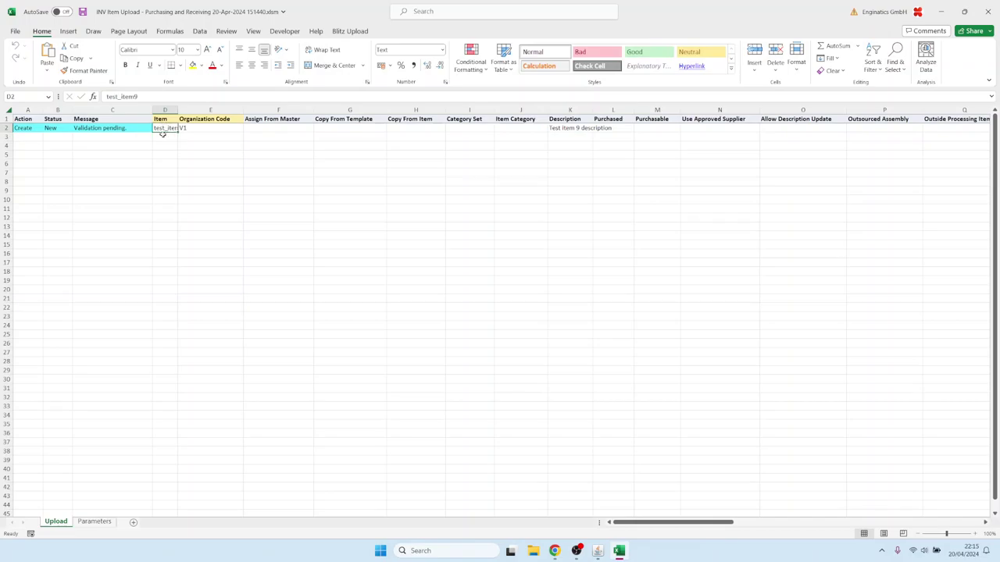
key("ctrl+c")
left_click(162, 136)
key("ctrl+v")
key("Tab")
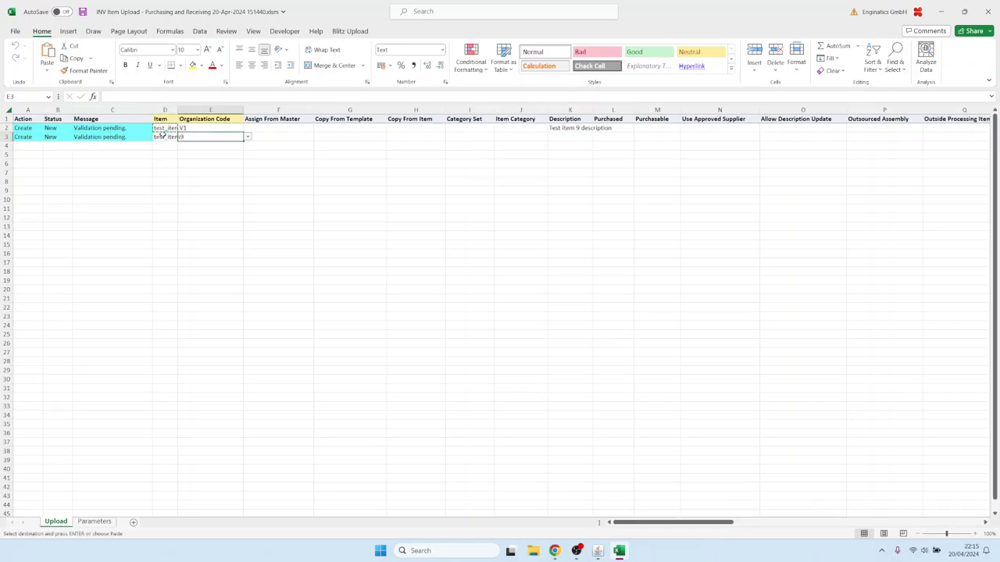
type("m1")
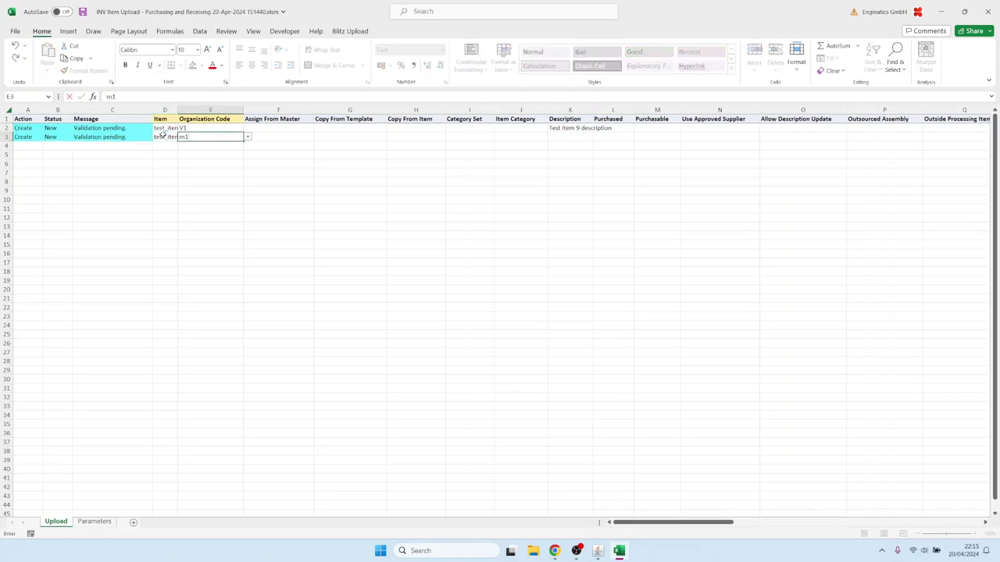
key("Tab")
type("y")
key("Tab")
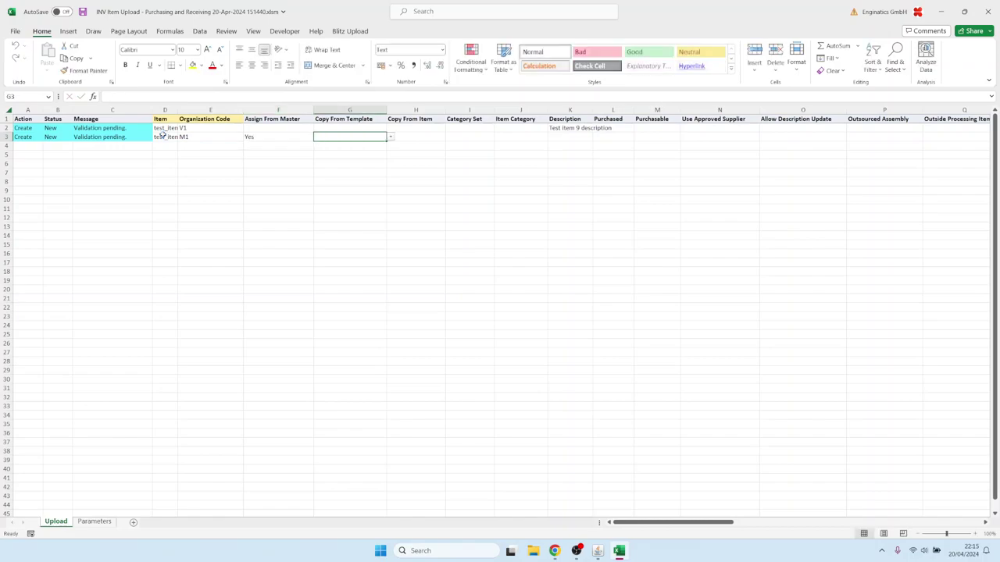
Validate both rows and save the workbook for upload using Blitz Upload.
key("Left")
key("Left")
key("Up")
key("Left")
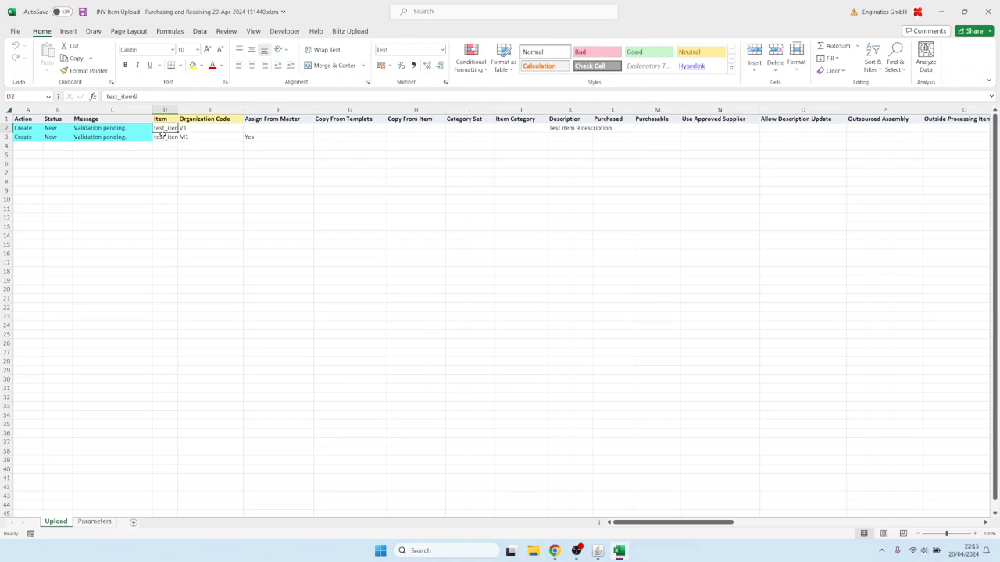
left_click(82, 12)
Upload the 151440 workbook from Downloads, then close the upload tab and return to Oracle Applications.
left_click(71, 130)
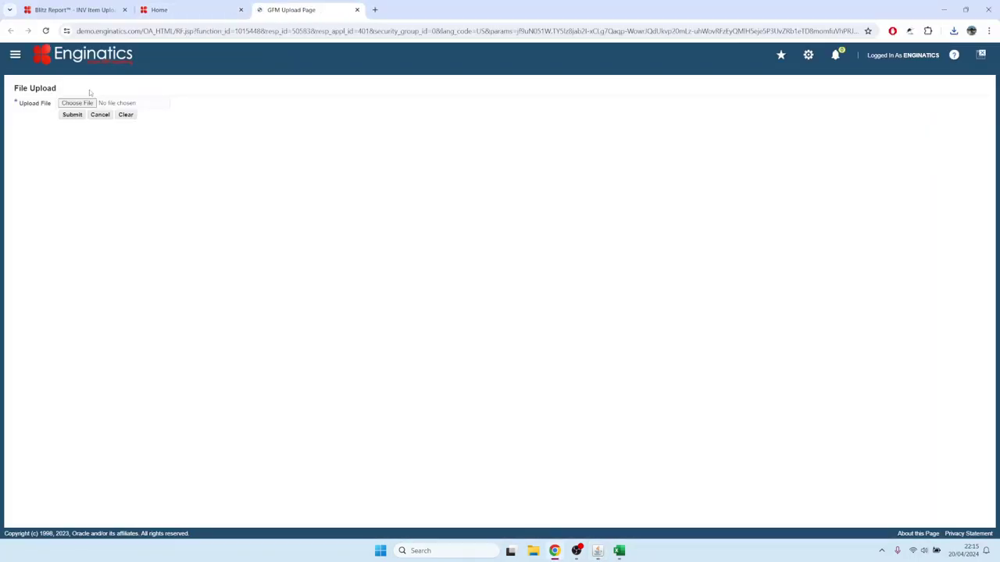
left_click(83, 105)
left_click(232, 79)
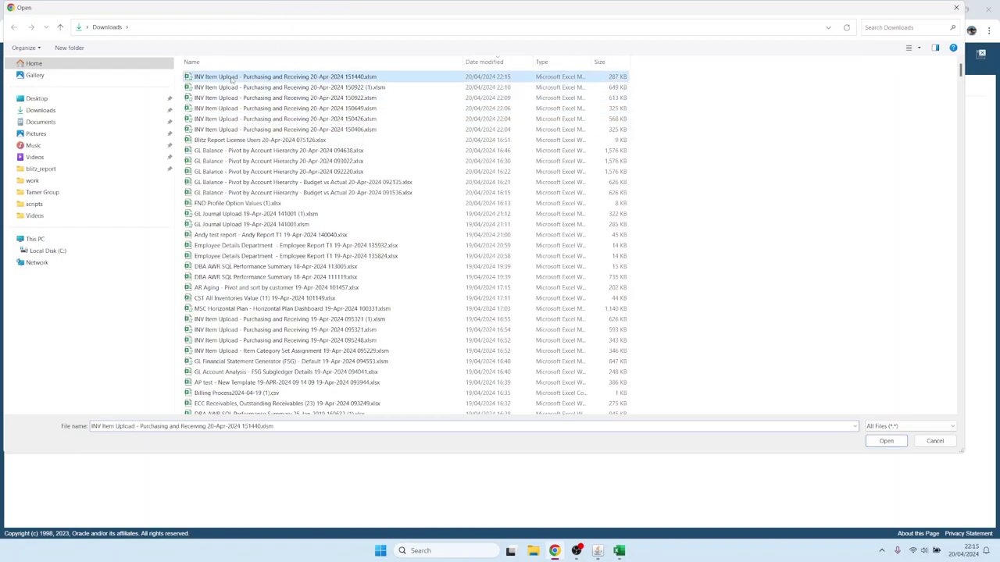
left_click(886, 440)
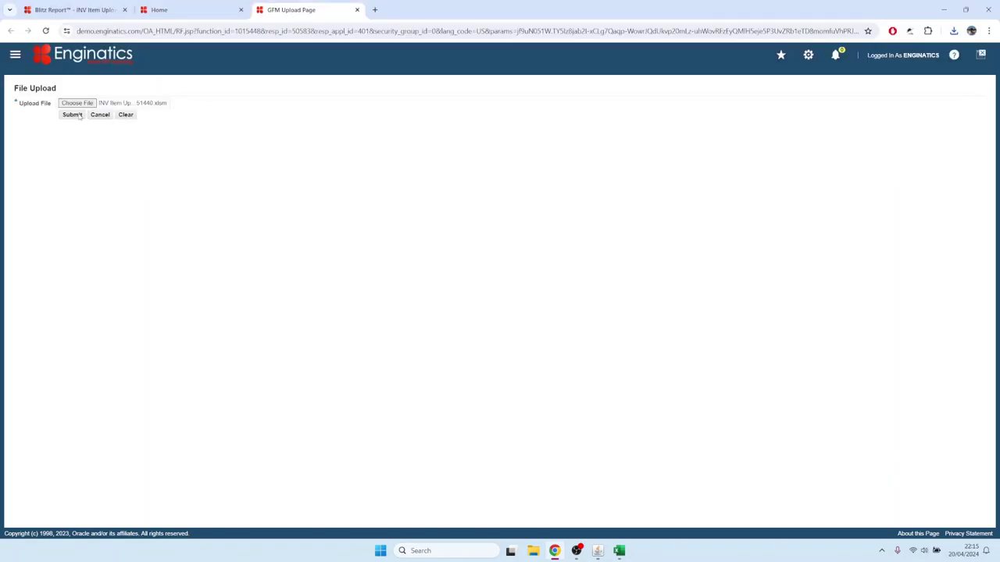
left_click(357, 10)
left_click(598, 551)
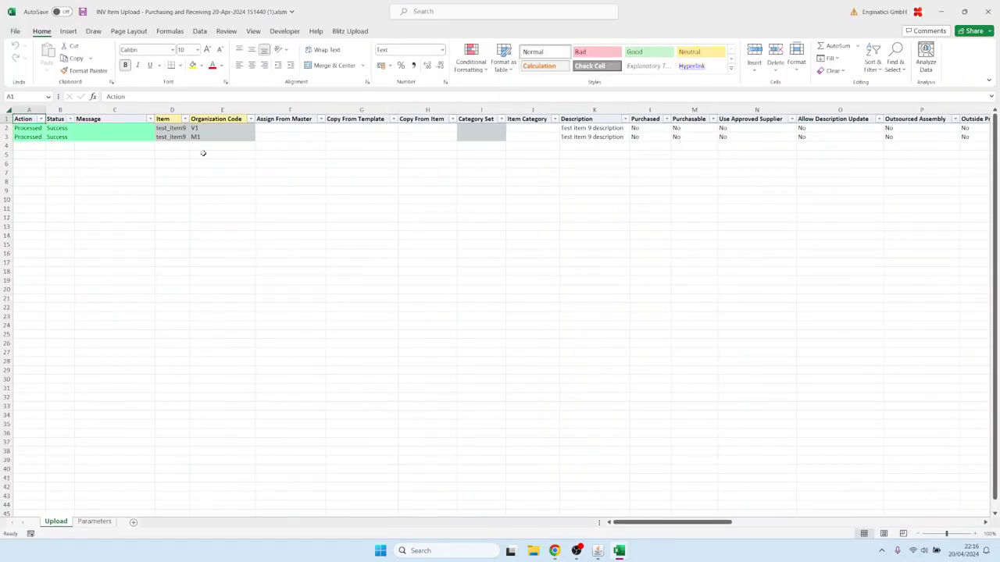
Copy the test_item9 item name from the Success output workbook and return to Oracle Applications.
left_click(173, 128)
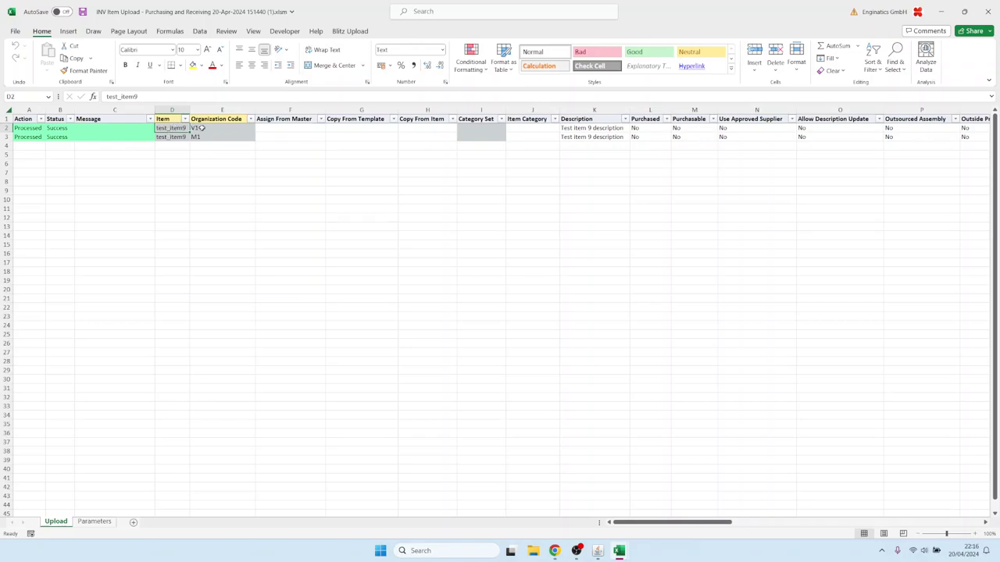
left_click(199, 128)
left_click(172, 130)
key("ctrl+c")
left_click(597, 551)
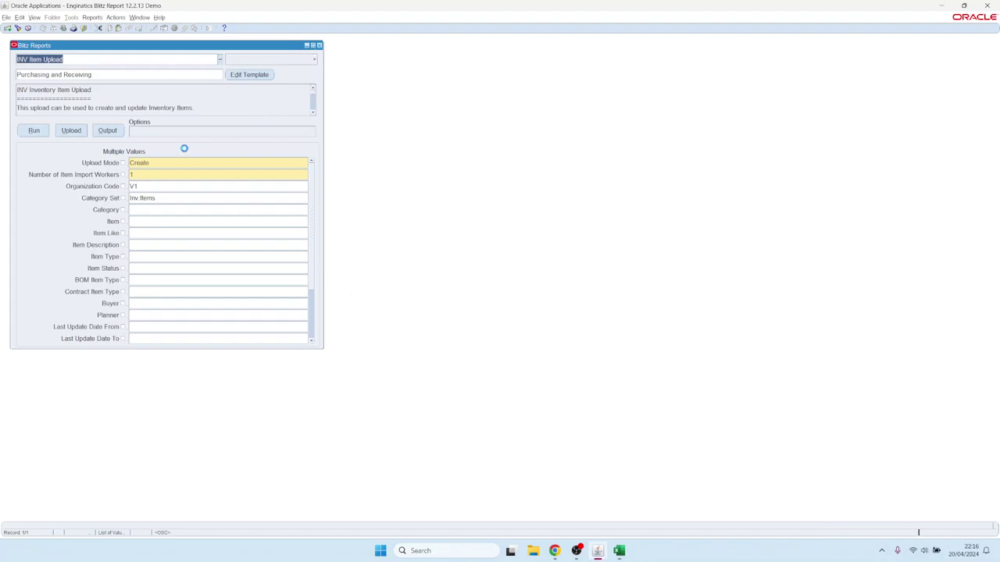
Query test_item9 in Master Items, confirm its V1 and M1 organization assignments, and close the form.
left_click(209, 164)
double_click(209, 164)
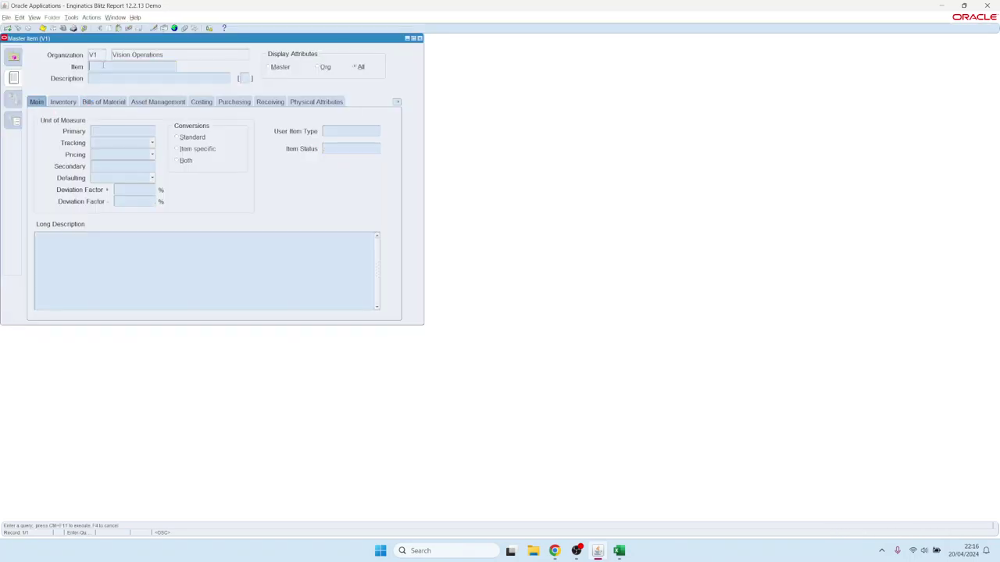
key("ctrl+v")
key("ctrl+F11")
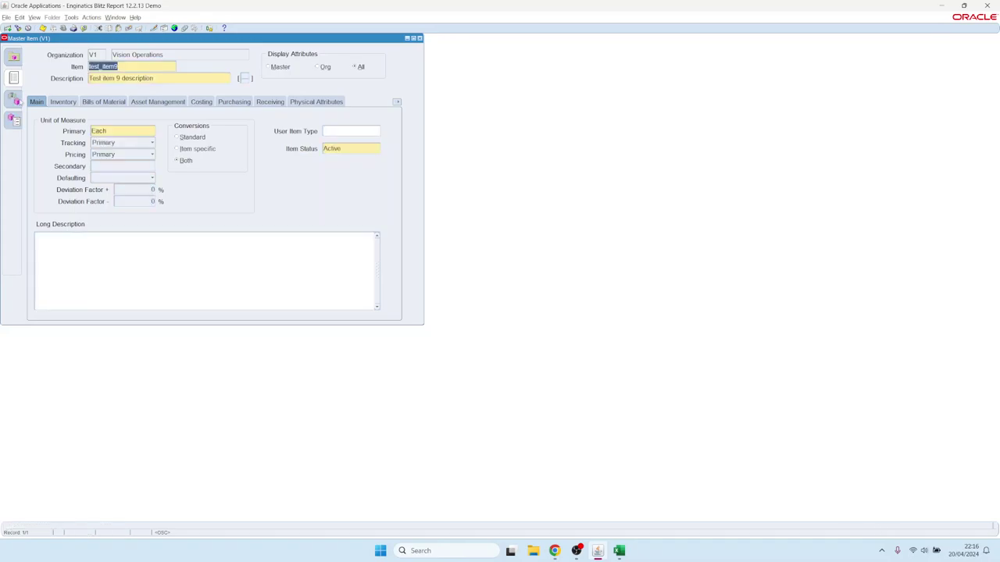
left_click(14, 102)
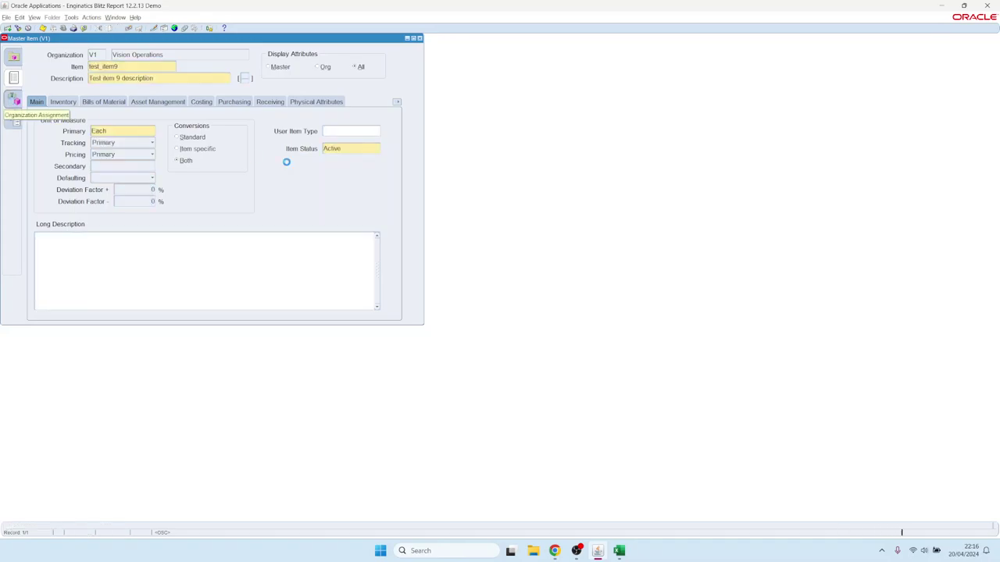
left_click(114, 131)
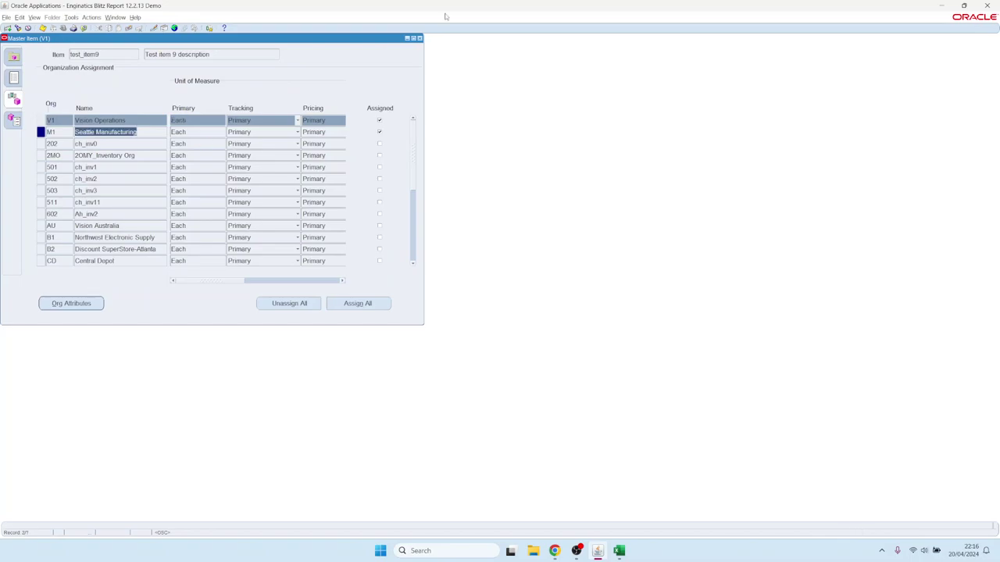
left_click(420, 37)
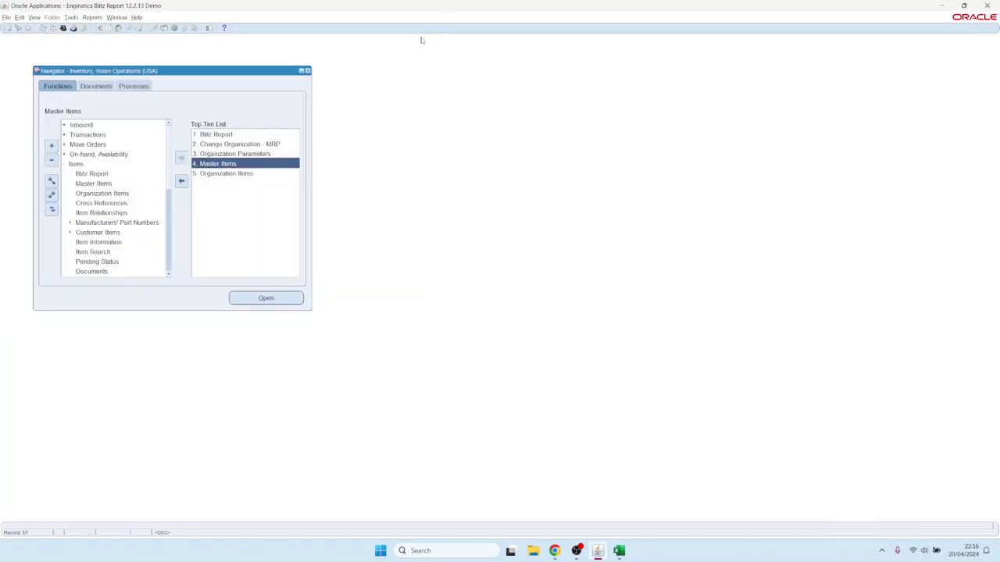
Reopen Blitz Report and set Create, Update upload mode with 10 item import workers.
left_click(222, 134)
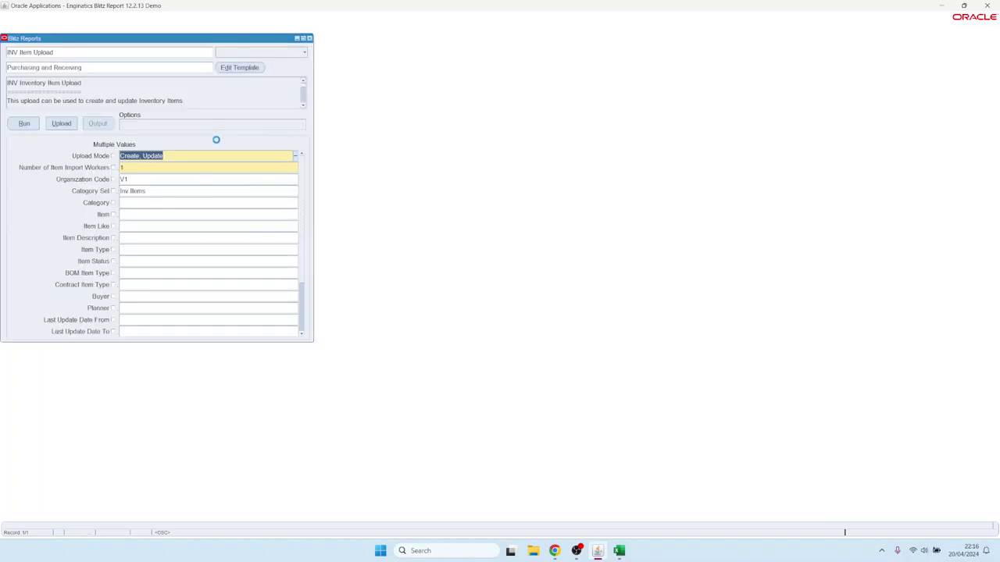
left_click(156, 155)
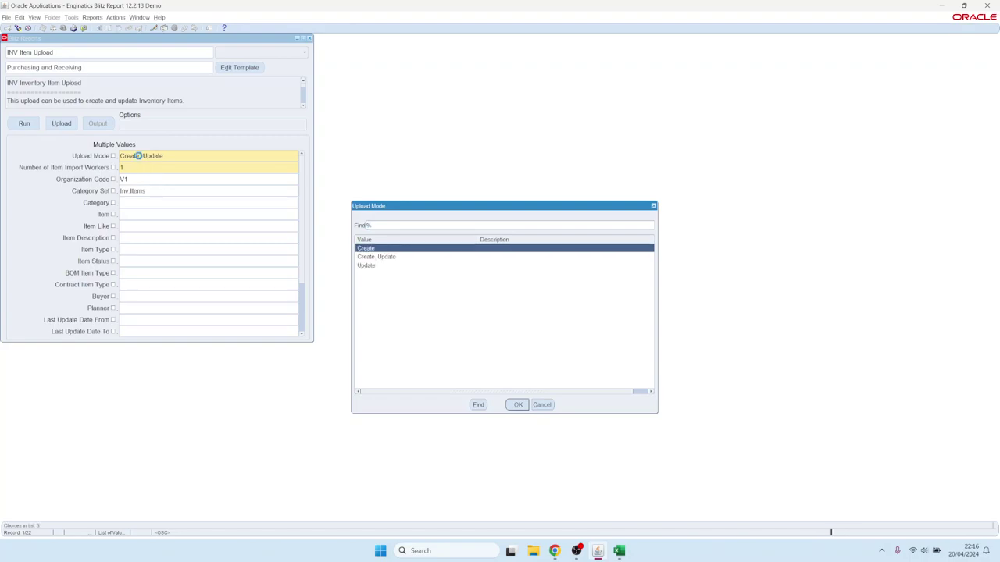
double_click(378, 257)
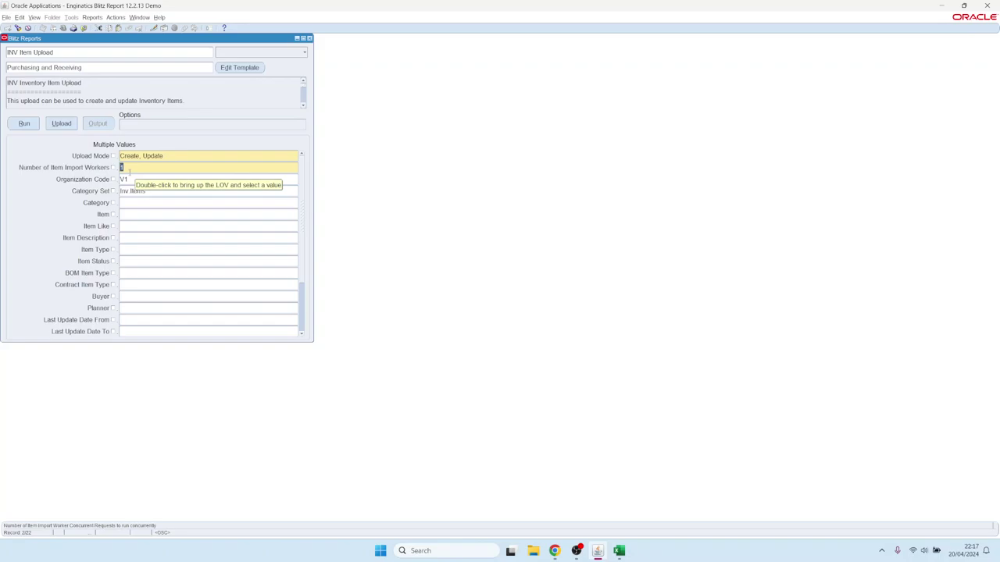
type("10")
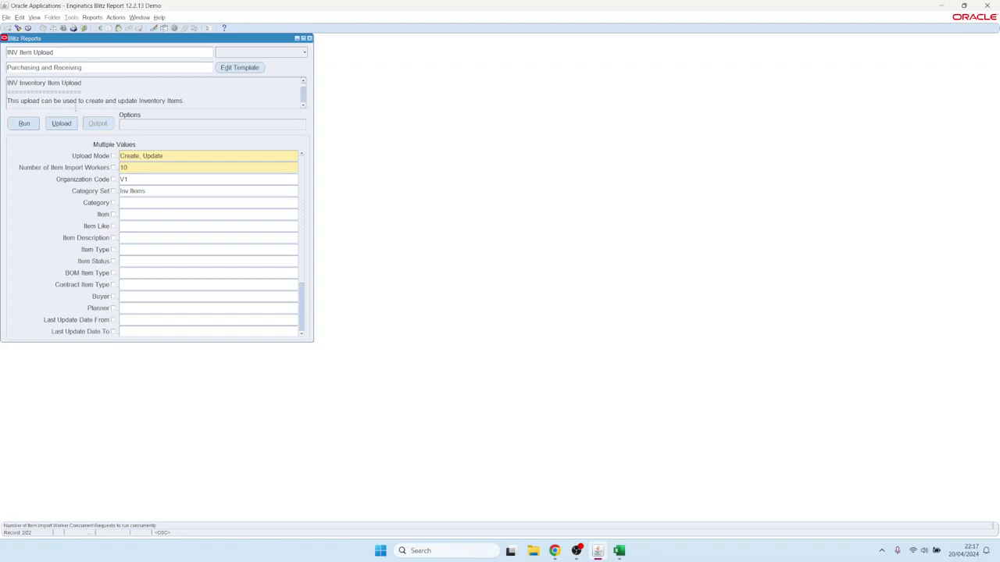
Enter the buyer filter and run the report to download that buyer's items.
left_click(141, 297)
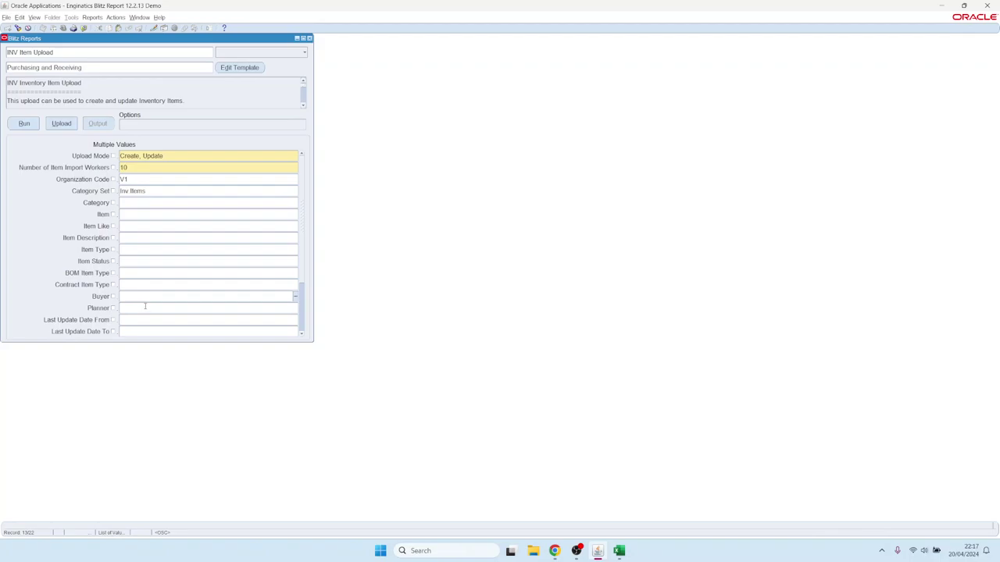
type("fox")
key("Tab")
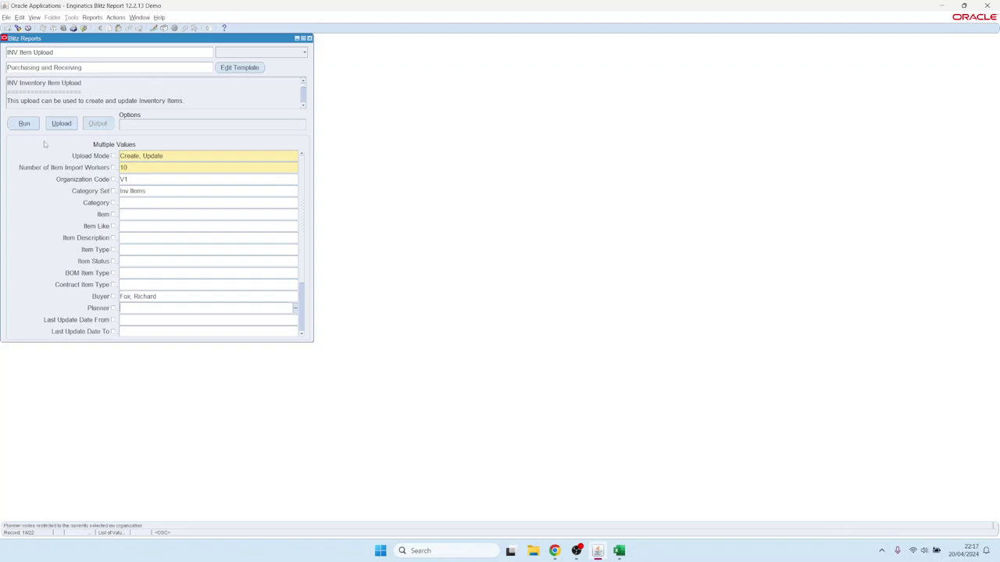
left_click(31, 125)
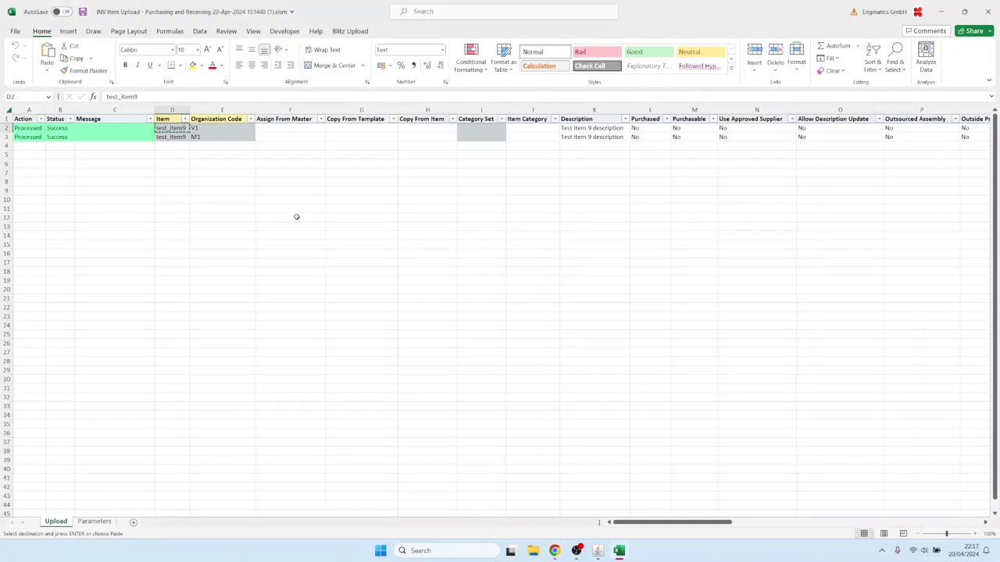
Open the downloaded V1 item workbook, check where the item rows end, and go to the first Default Buyer cell.
left_click(297, 218)
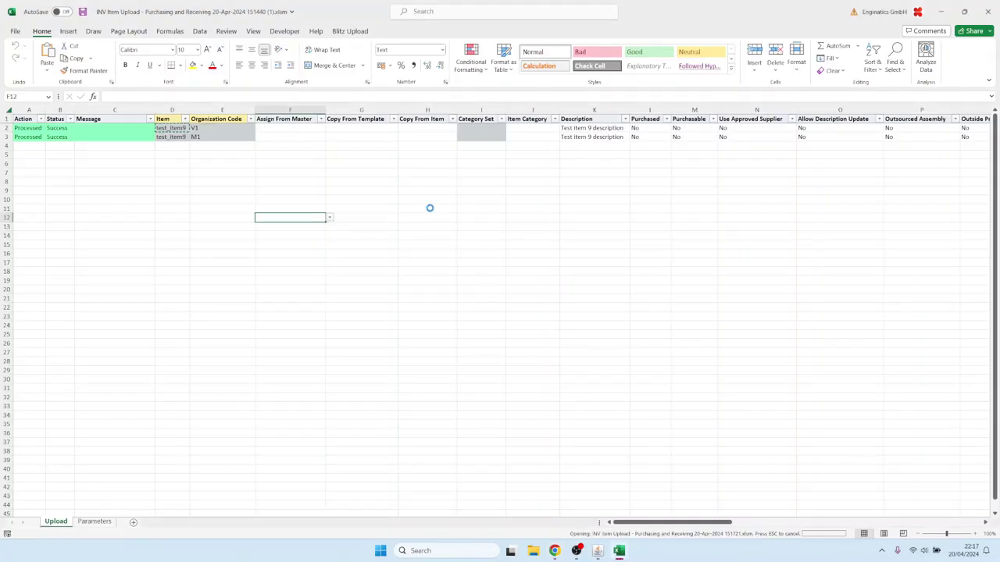
left_click(195, 189)
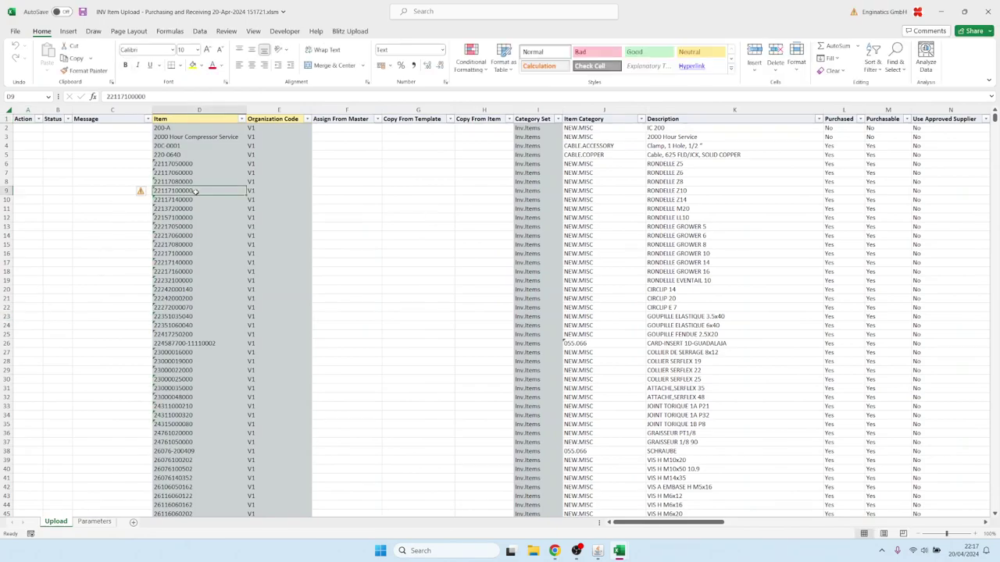
scroll(192, 190, "down", 20)
left_click(192, 300)
key("ctrl+Down")
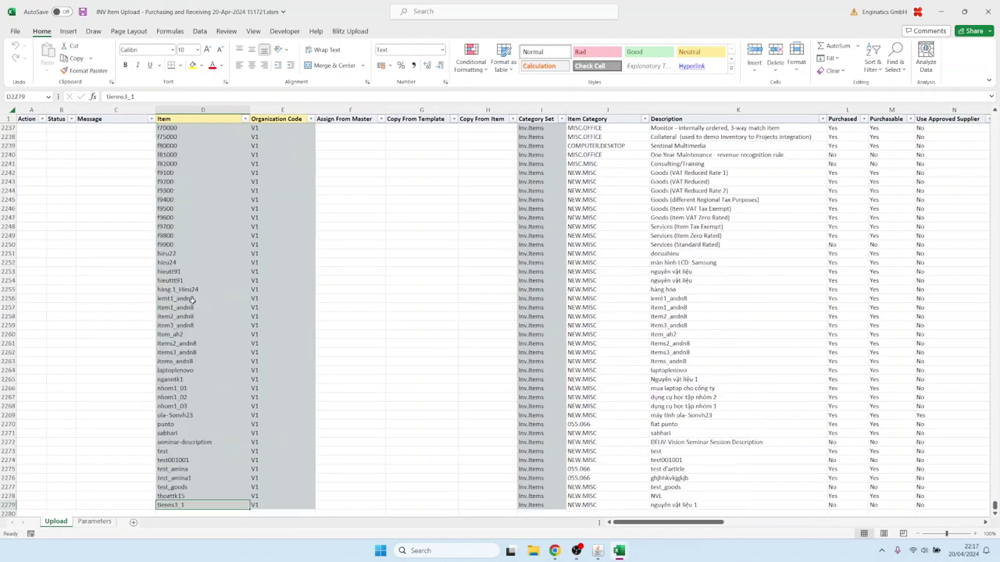
key("ctrl+Home")
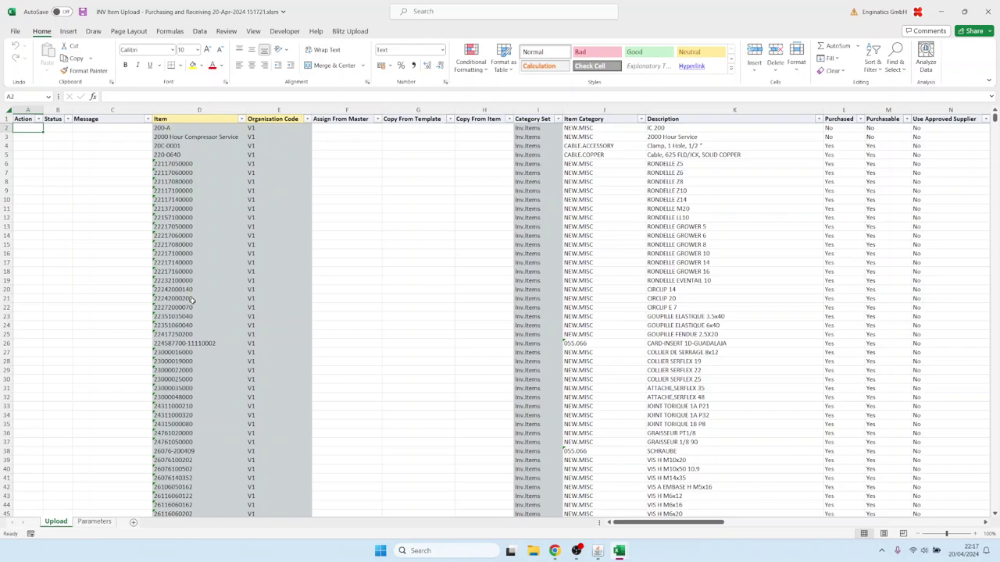
key("Right")
key("Right")
key("Right")
key("Right")
key("Right")
key("Right")
key("Right")
key("Right")
key("Right")
key("Right")
key("Right")
key("Right")
key("Right")
key("Right")
key("Right")
key("Right")
key("Right")
key("Right")
key("Right")
key("Right")
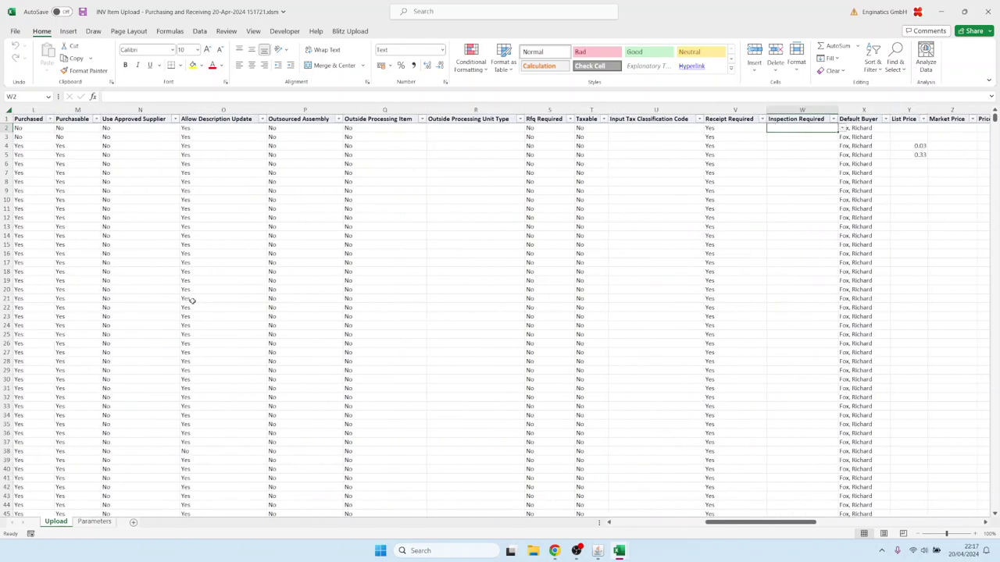
key("Right")
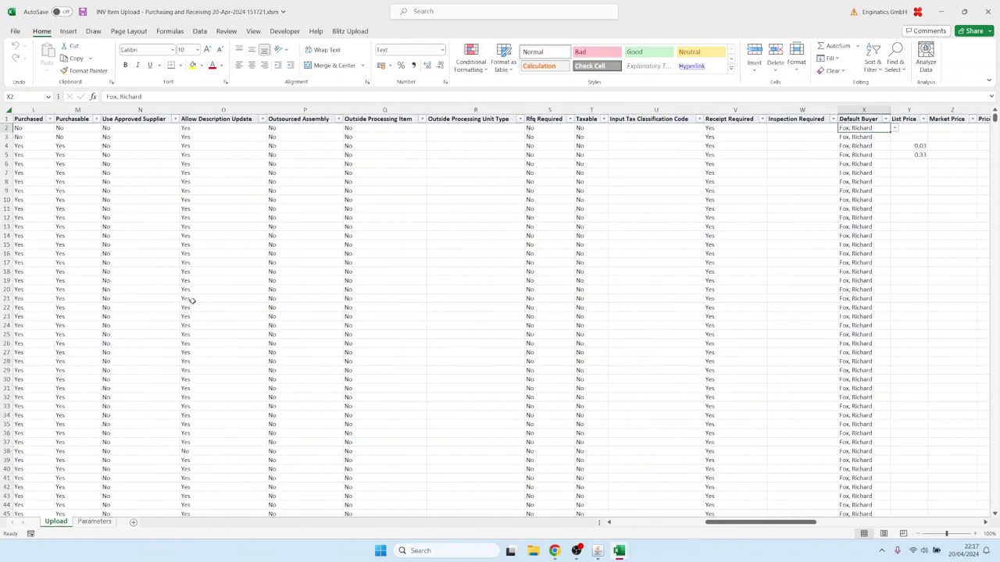
Enter the new buyer as Default Buyer, fill it down all 2278 rows, and save.
type("blo")
key("Right")
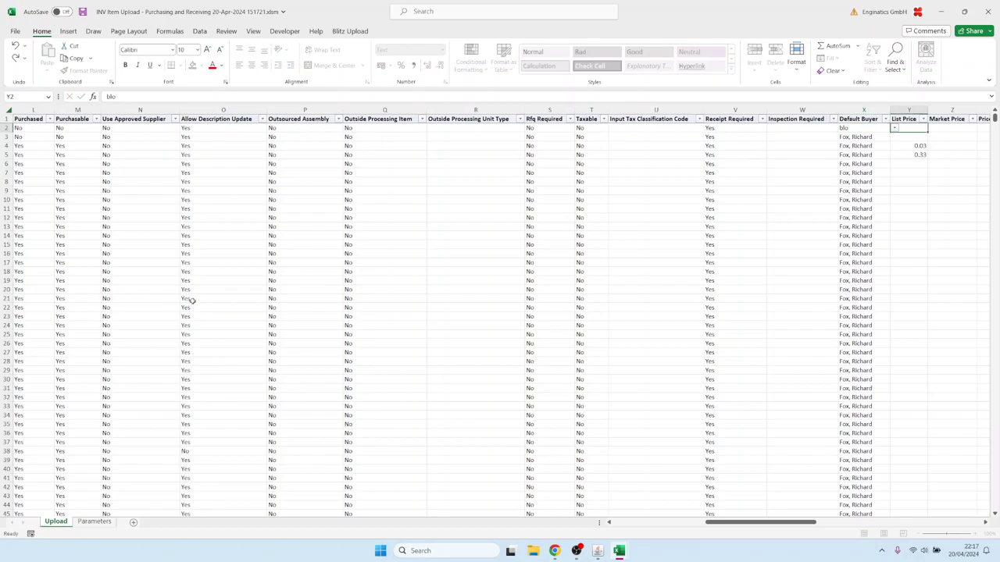
key("ctrl+c")
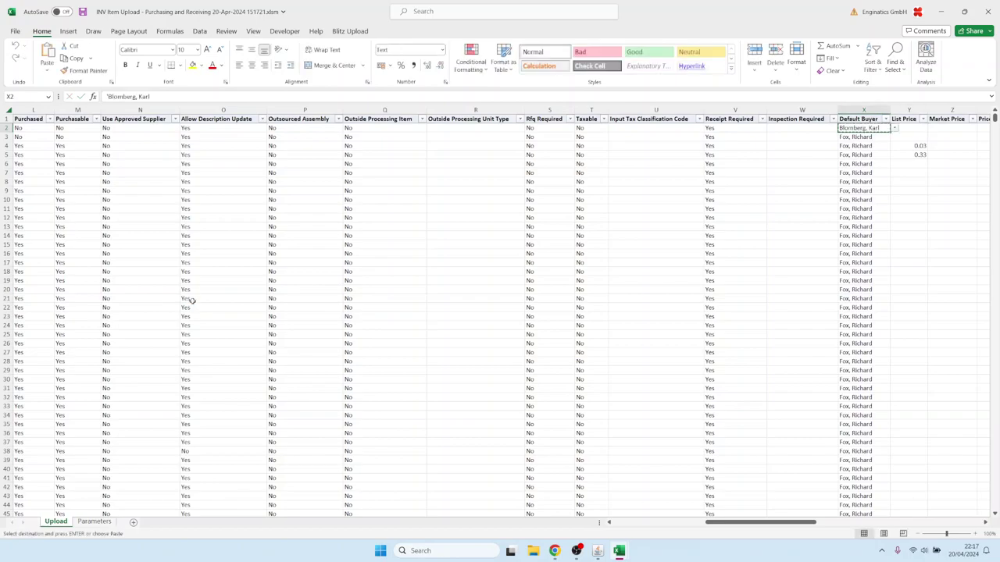
key("ctrl+shift+Down")
key("ctrl+v")
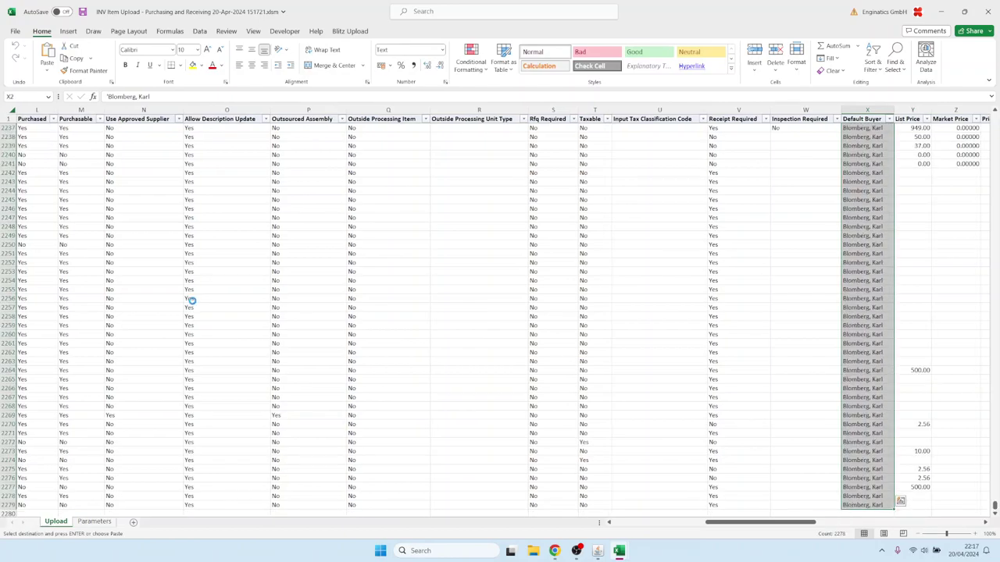
key("ctrl+Home")
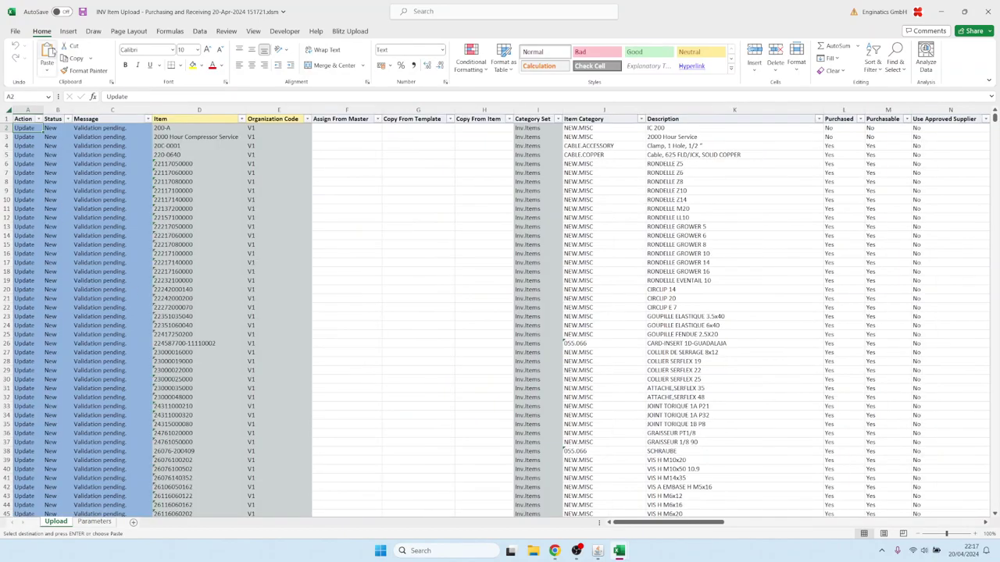
left_click(82, 11)
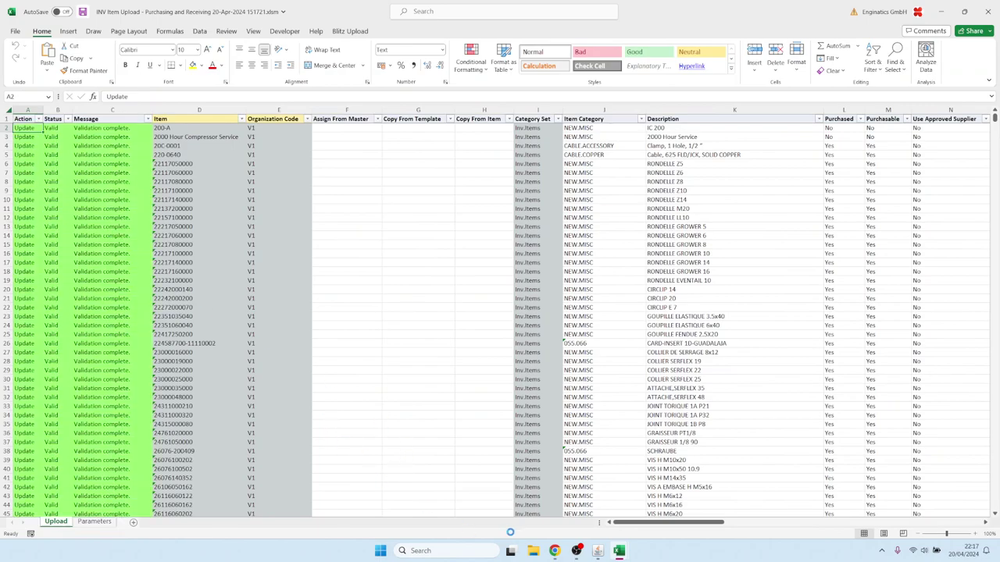
Upload the saved INV Item Upload .xlsm workbook and return to the Blitz Reports form.
left_click(597, 550)
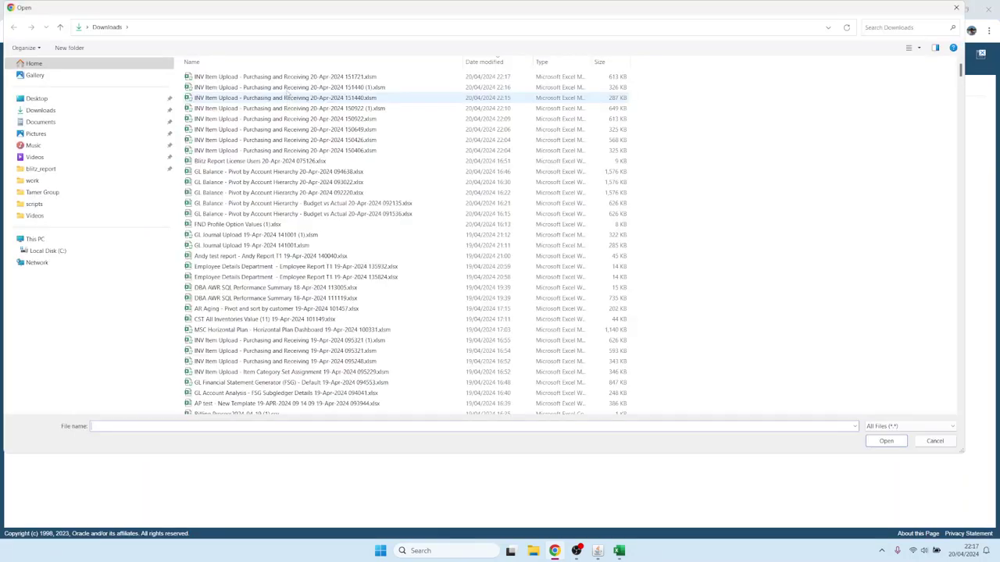
left_click(886, 441)
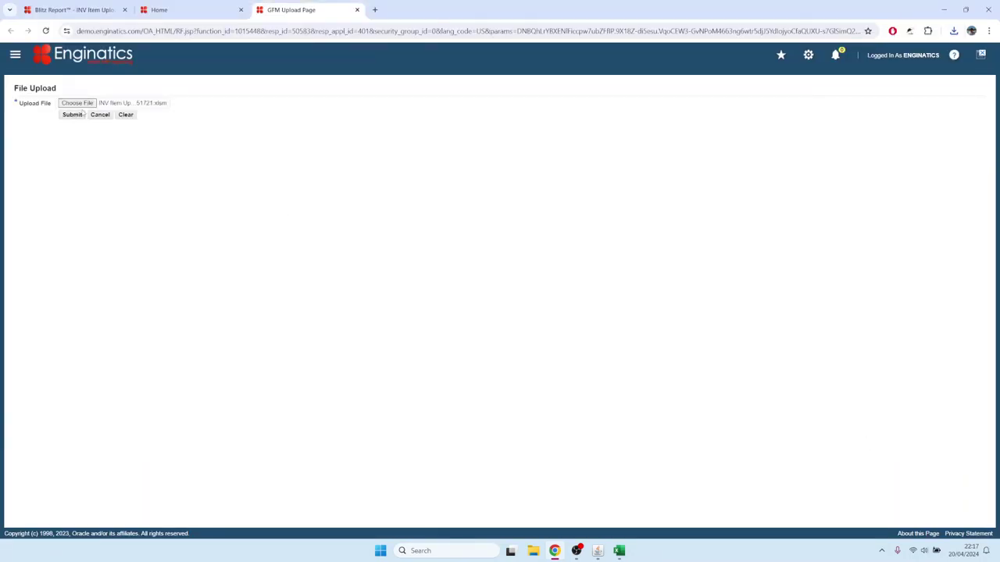
key("Tab")
key("Return")
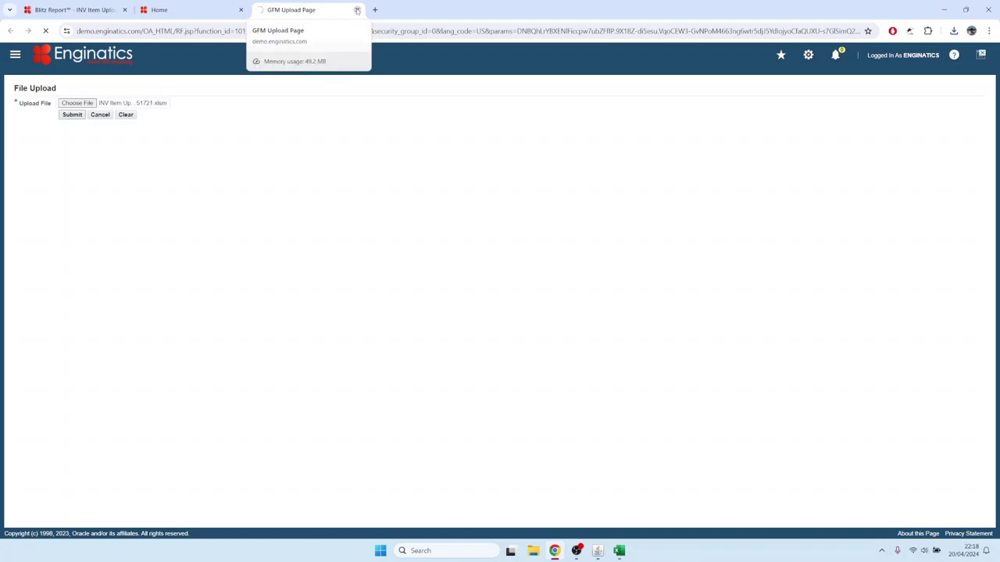
left_click(357, 9)
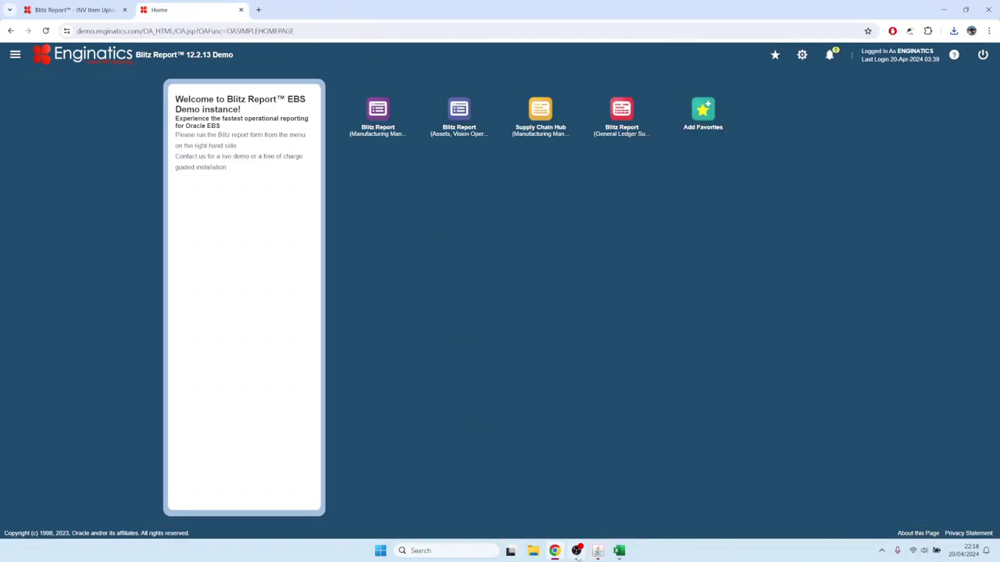
left_click(597, 551)
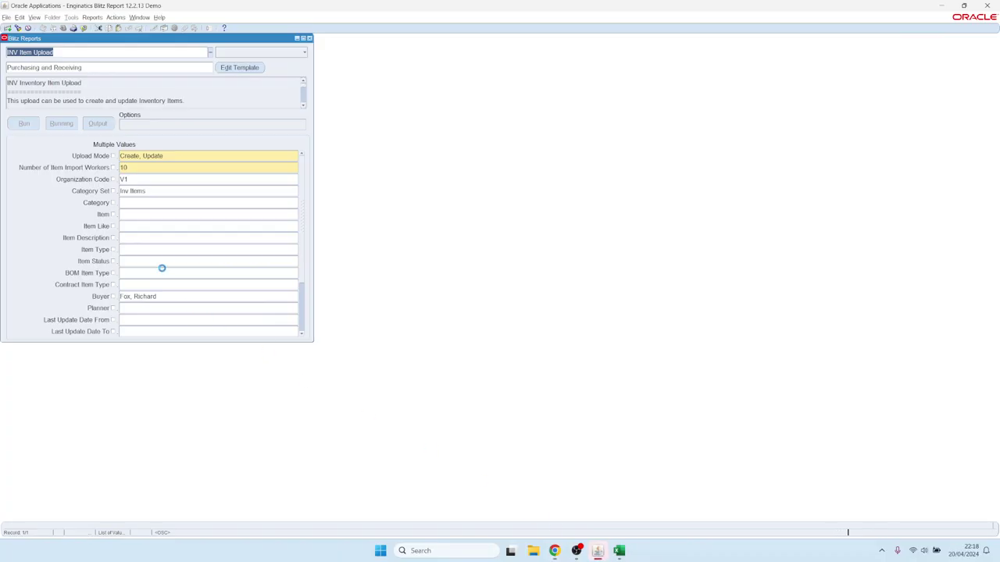
Select the import workers count of 10 in the INV Item Upload form.
double_click(123, 168)
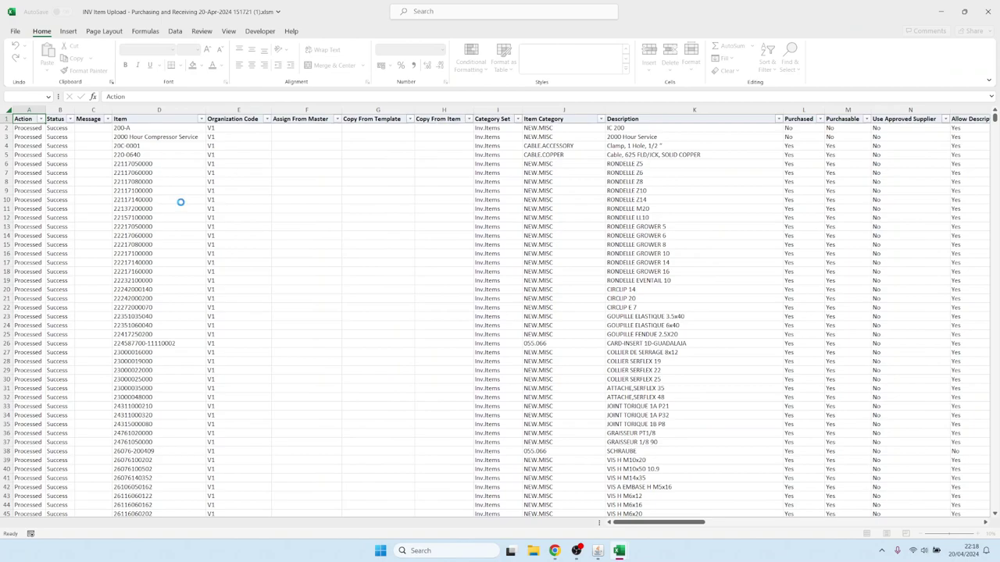
left_click_drag(86, 191, 86, 353)
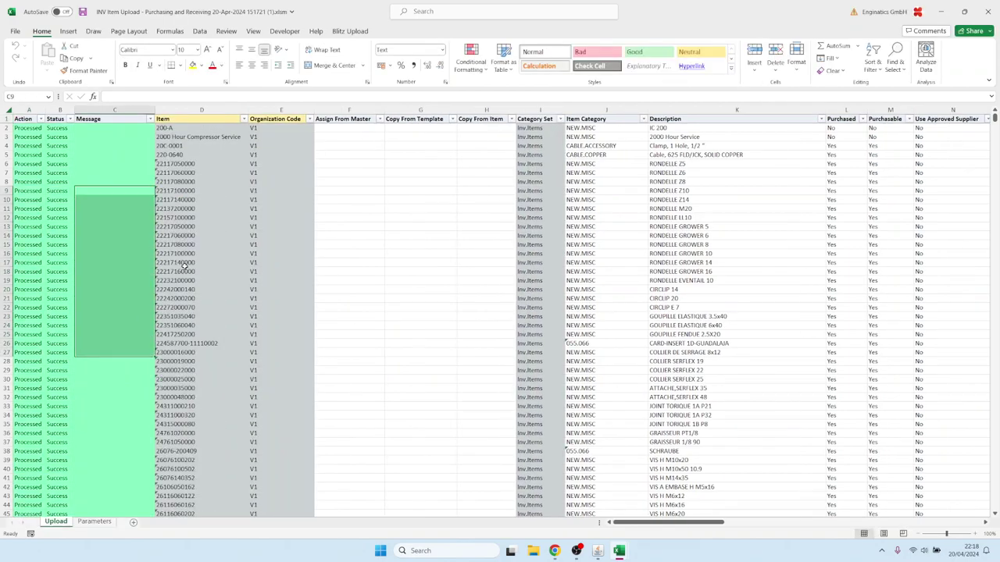
left_click(185, 262)
scroll(187, 268, "down", 10)
scroll(188, 268, "down", 16)
scroll(192, 258, "up", 12)
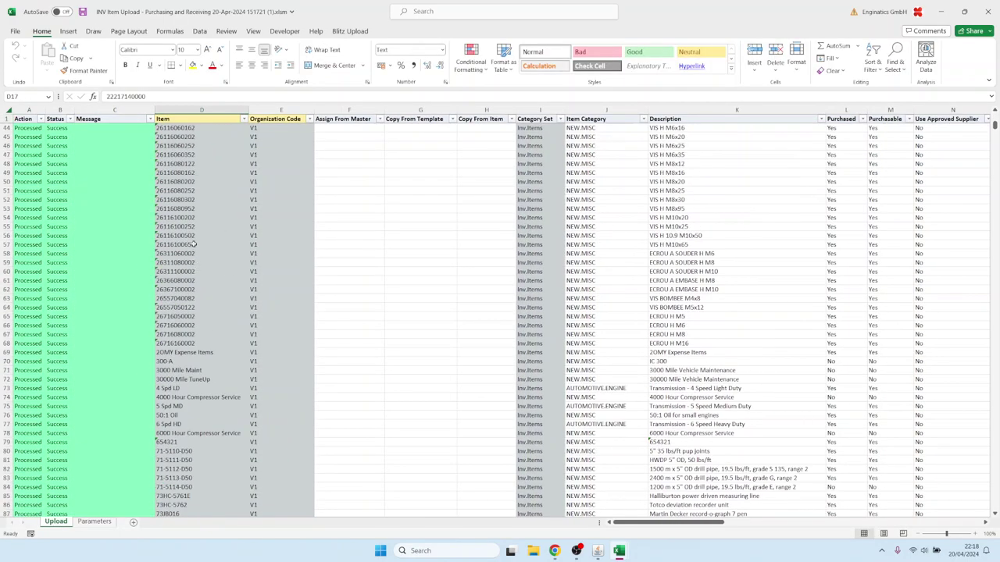
left_click(195, 244)
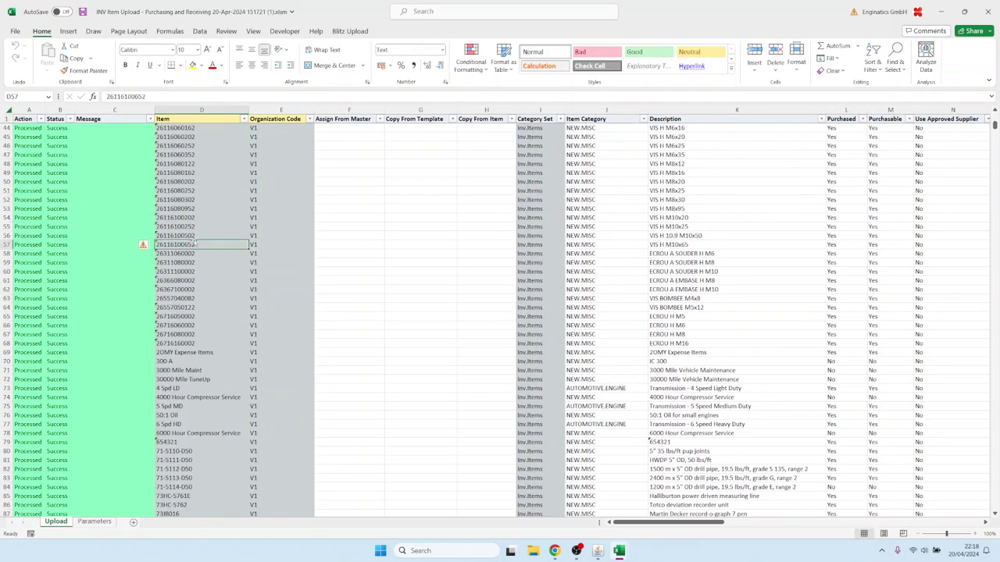
left_click(597, 551)
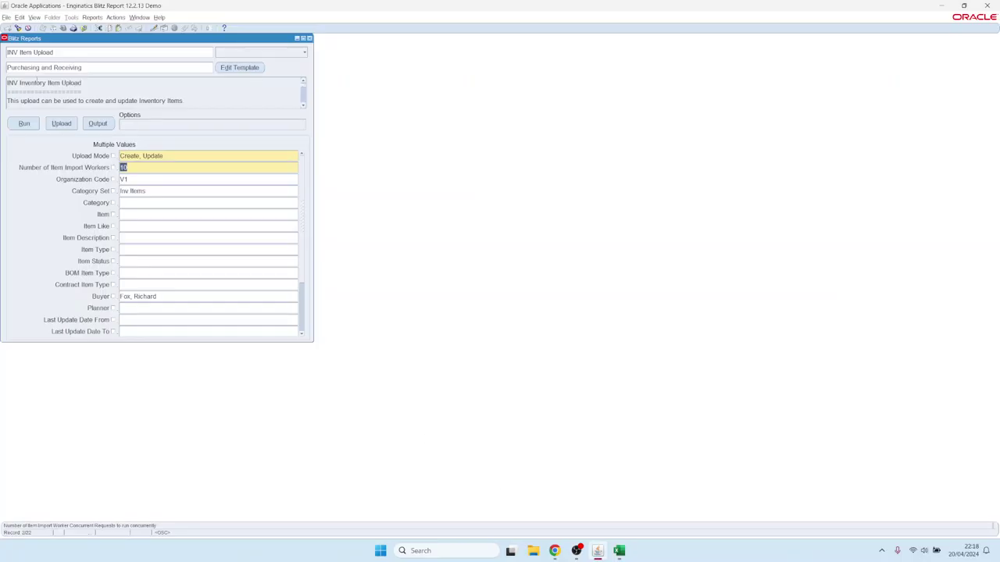
Close Blitz Reports and open Master Items from the Top Ten List.
key("F4")
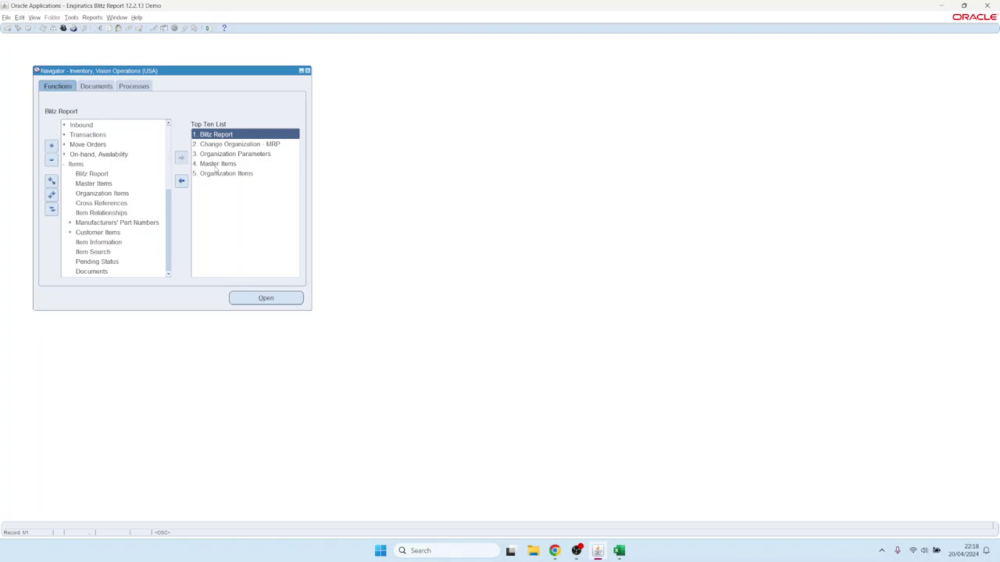
left_click(216, 165)
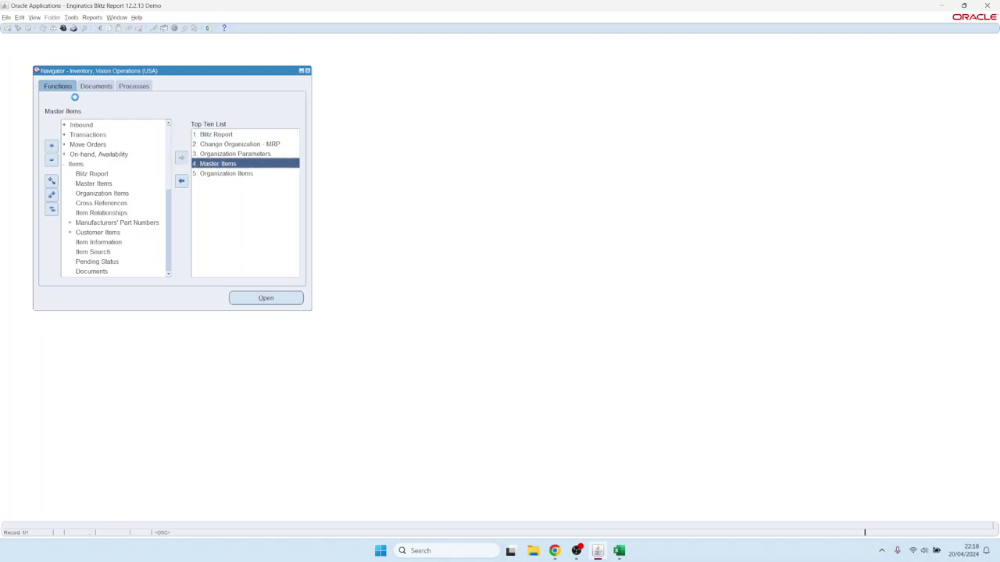
key("Return")
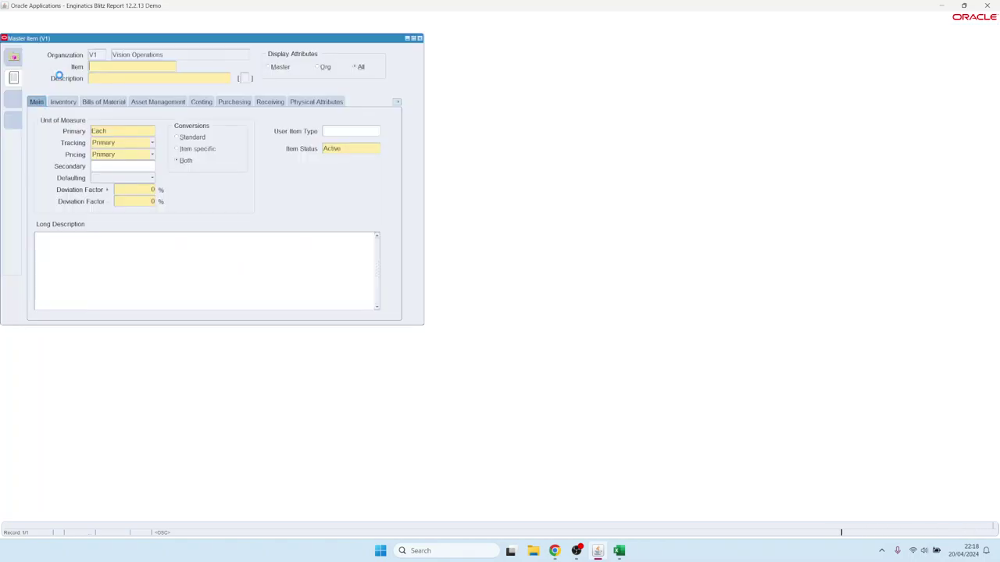
key("F11")
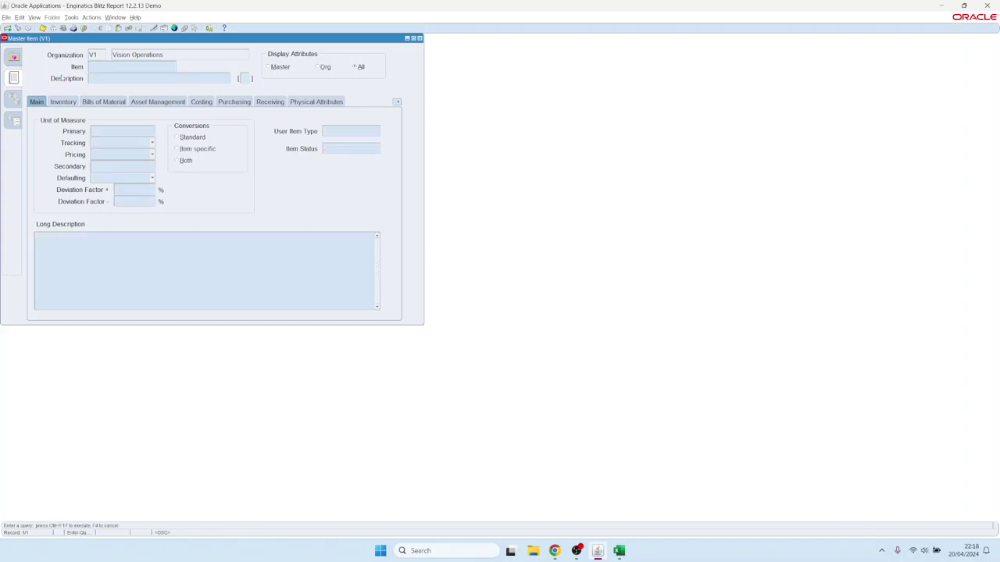
key("ctrl+v")
key("ctrl+F11")
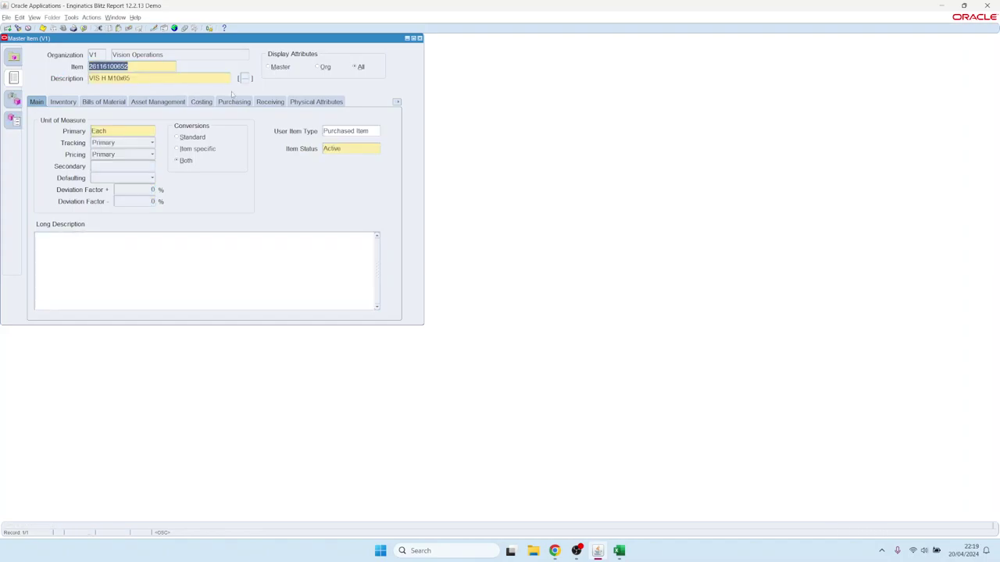
left_click(234, 101)
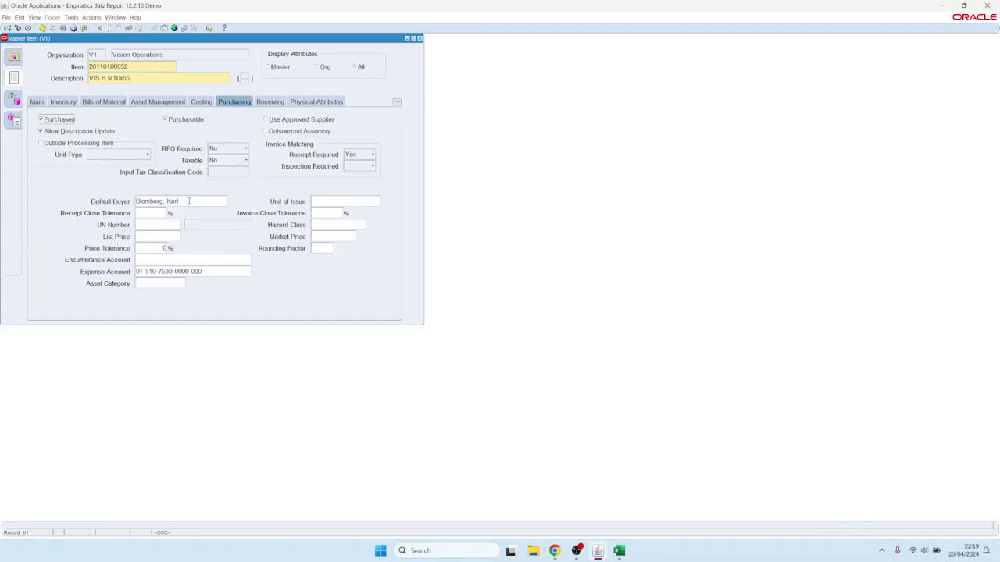
left_click(188, 201)
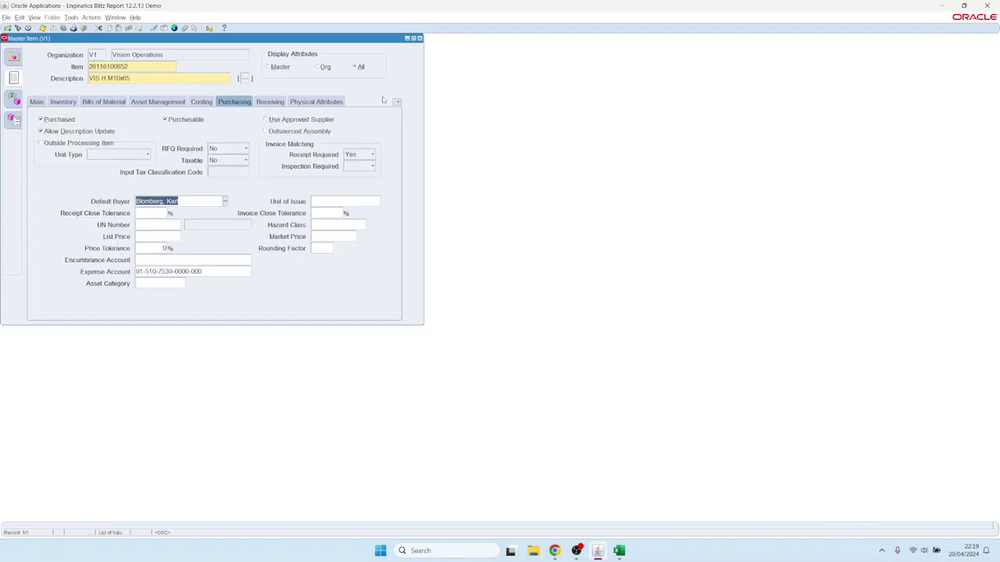